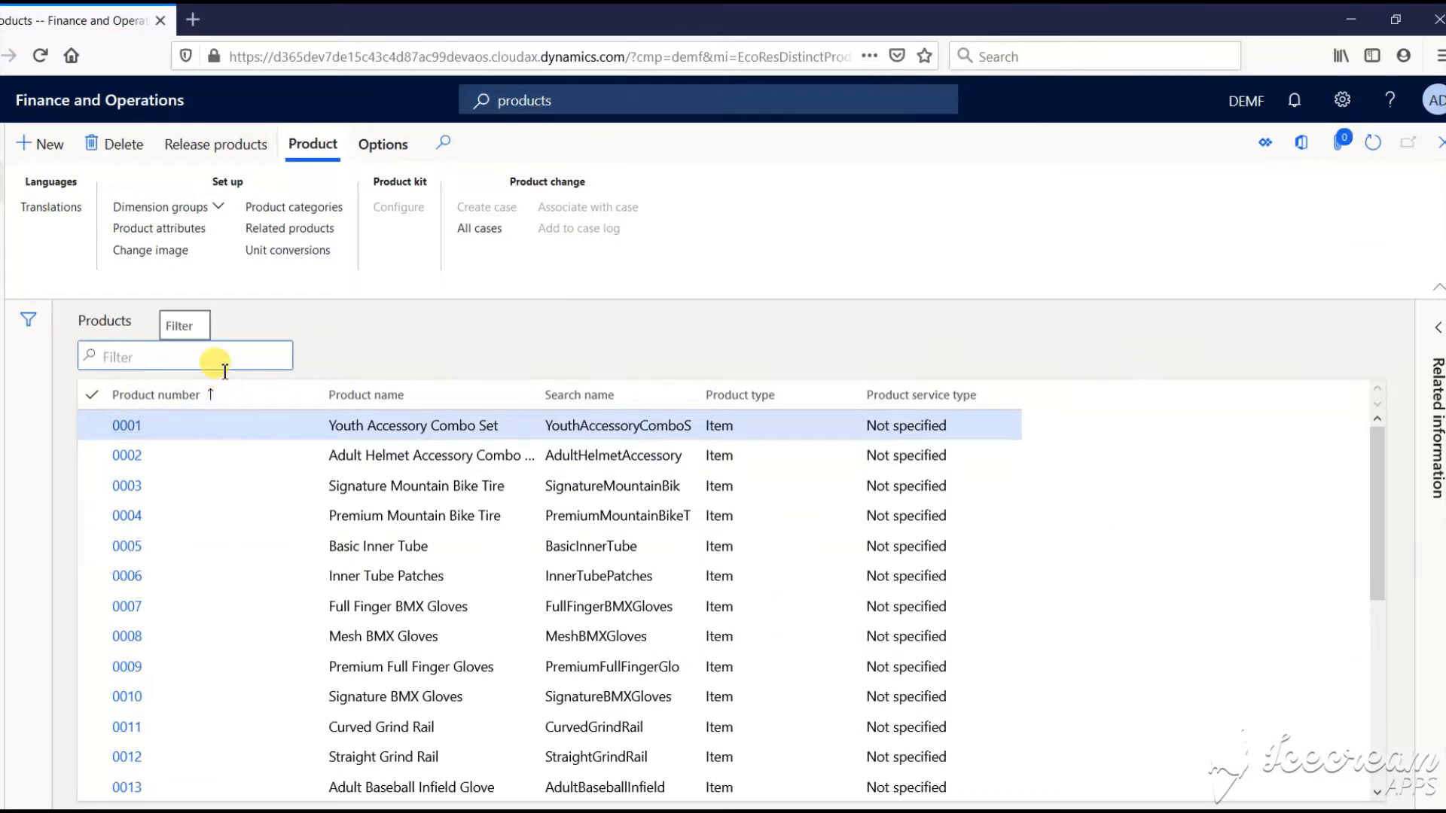
Filter the Products list on product number PRT0366, showing that no such product exists yet
{"action": "left_click", "coordinate": [216, 363]}
{"action": "type", "text": "PRT"}
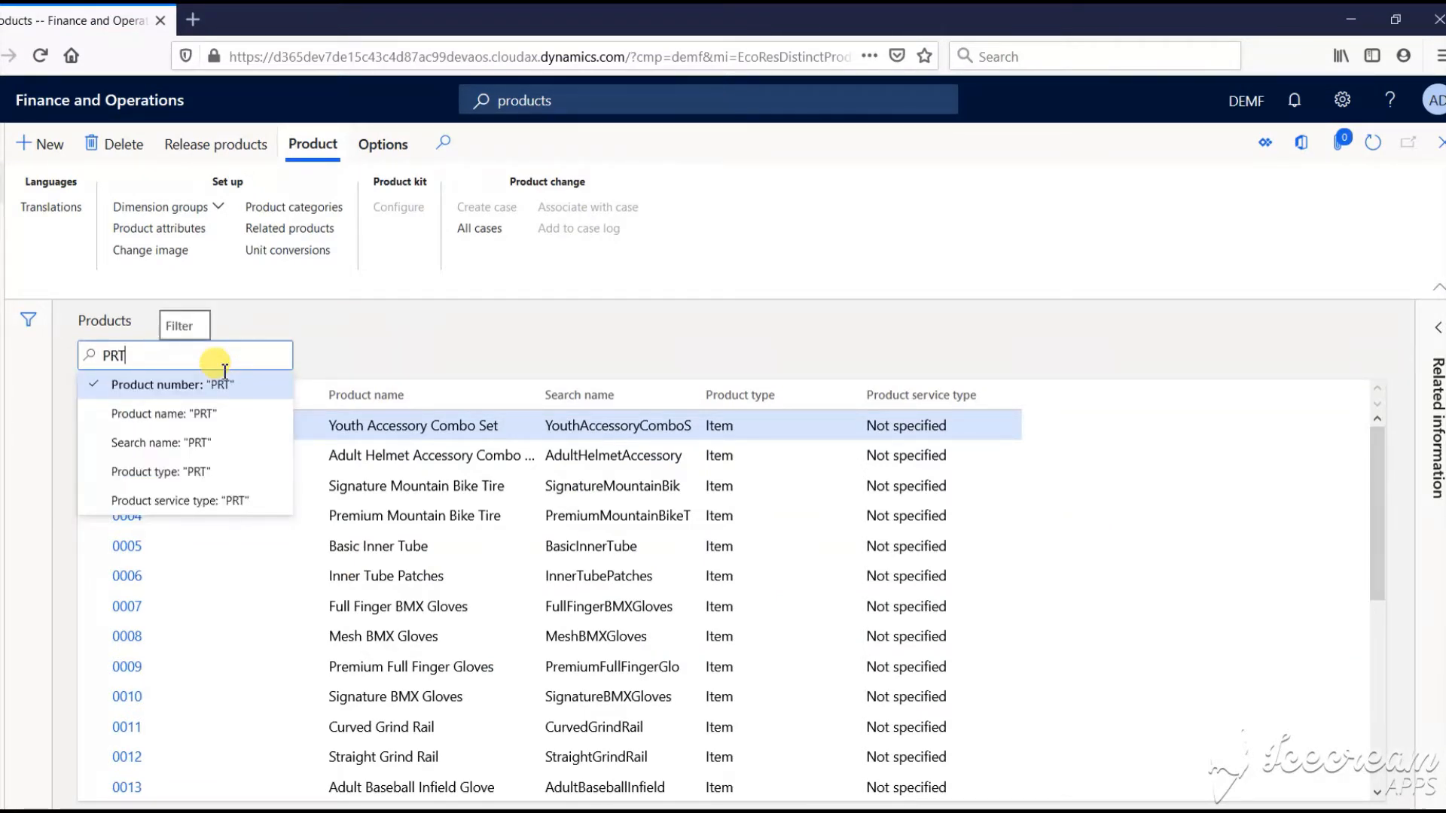
{"action": "type", "text": "03"}
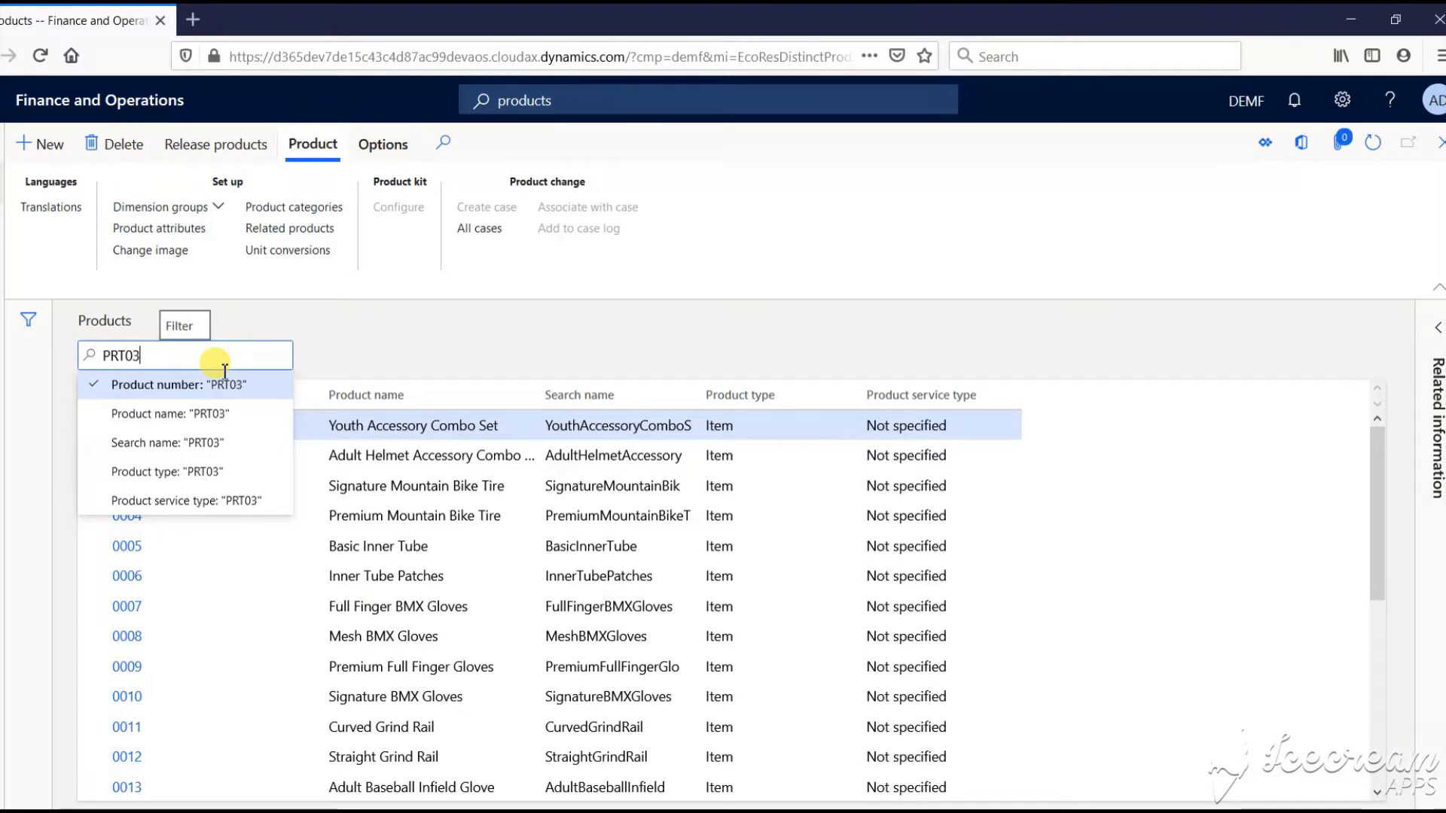
{"action": "type", "text": "66"}
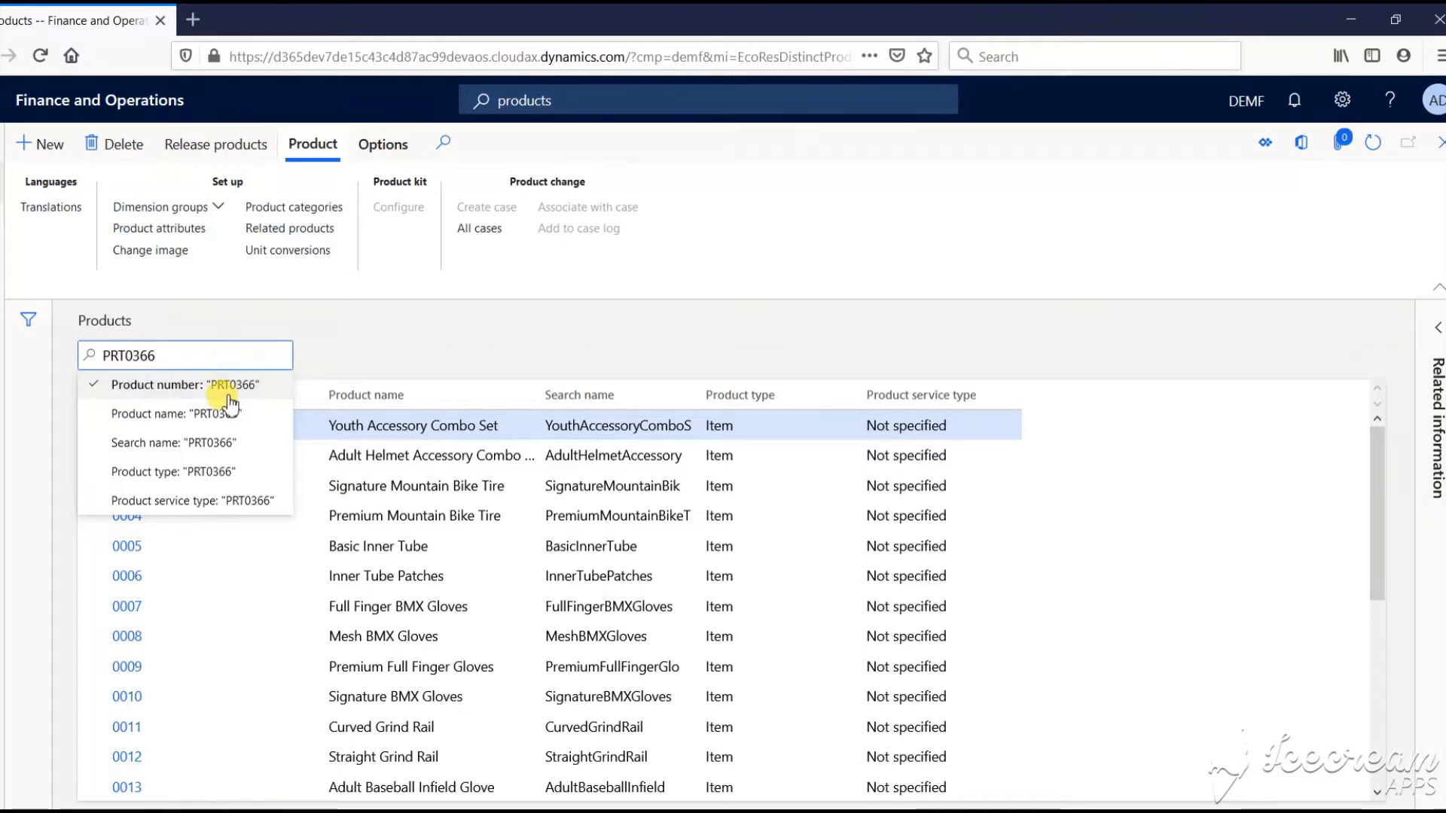
{"action": "left_click", "coordinate": [237, 381]}
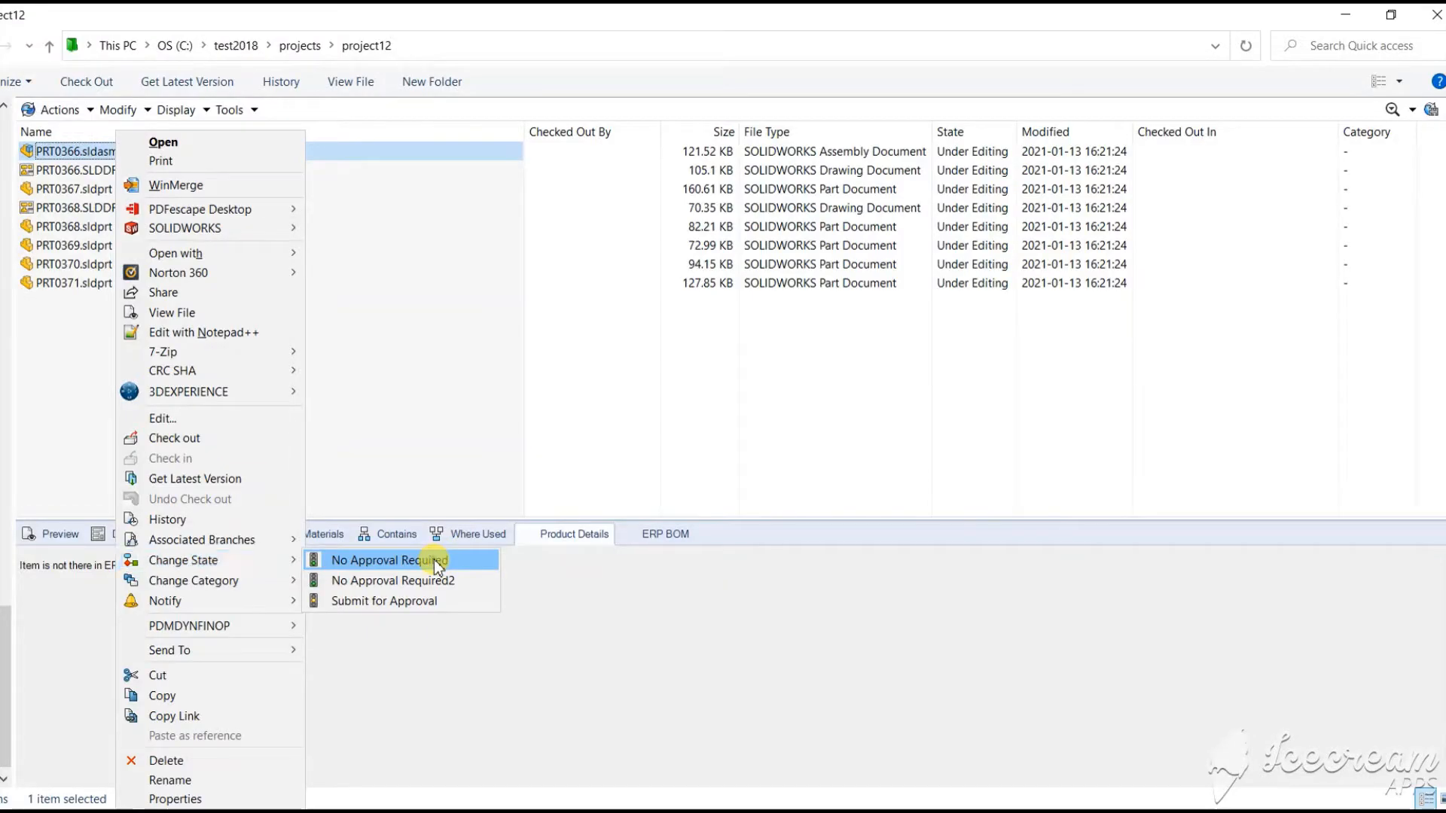
{"action": "left_click", "coordinate": [433, 559]}
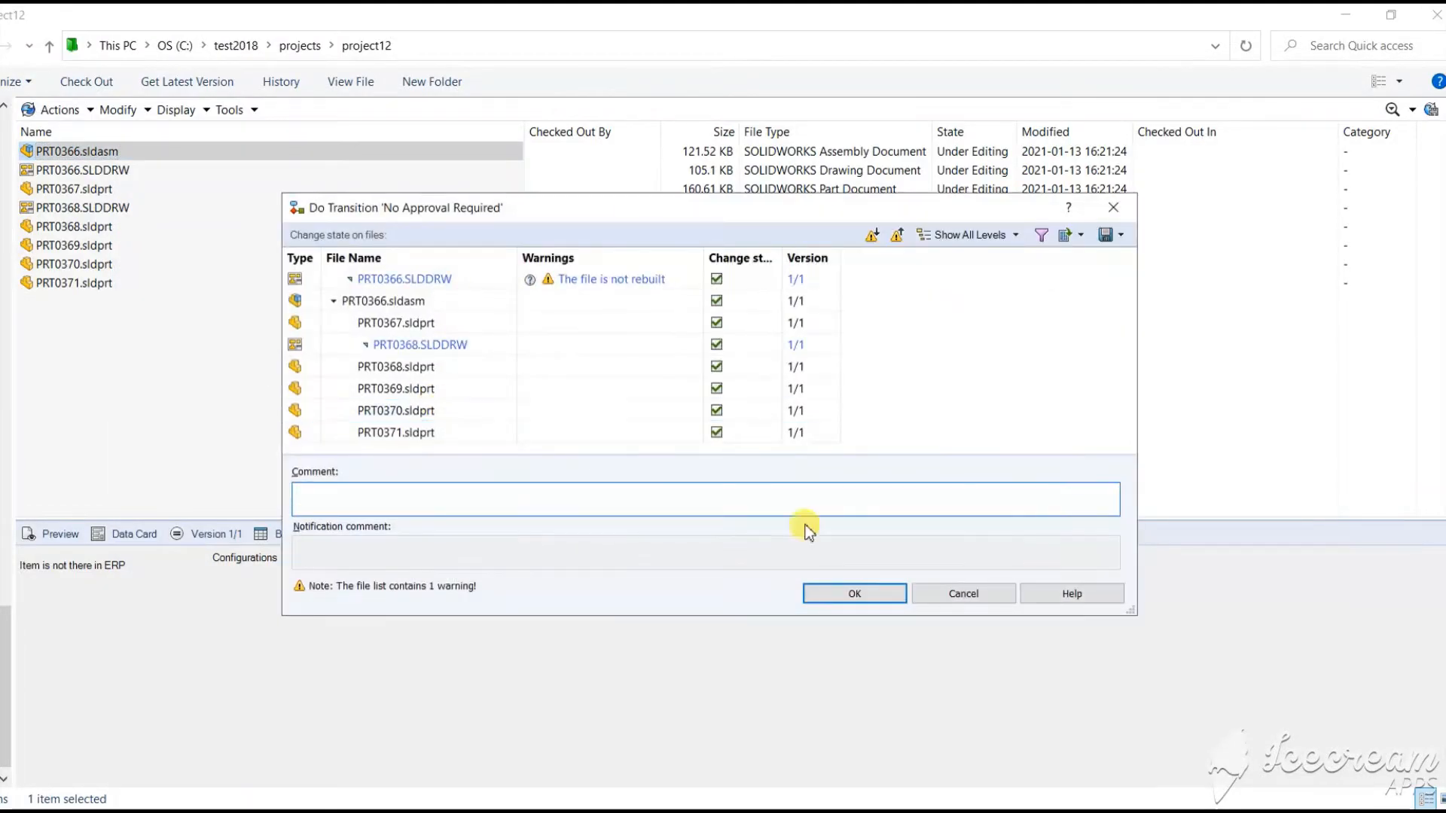
Approve PRT0366.sldasm and its files via No Approval Required, and send them to ERP
{"action": "left_click", "coordinate": [851, 592]}
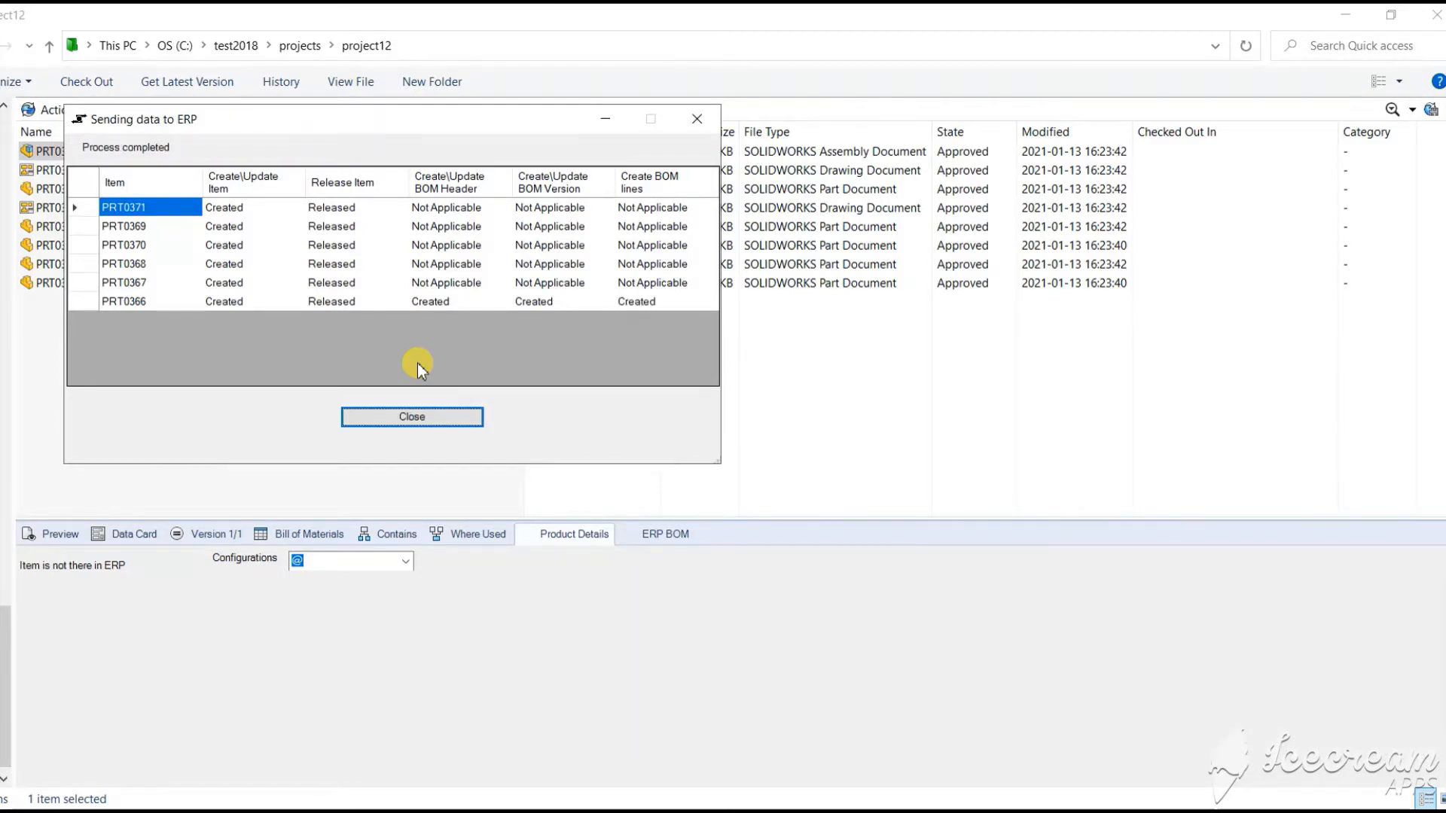
{"action": "left_click", "coordinate": [416, 417]}
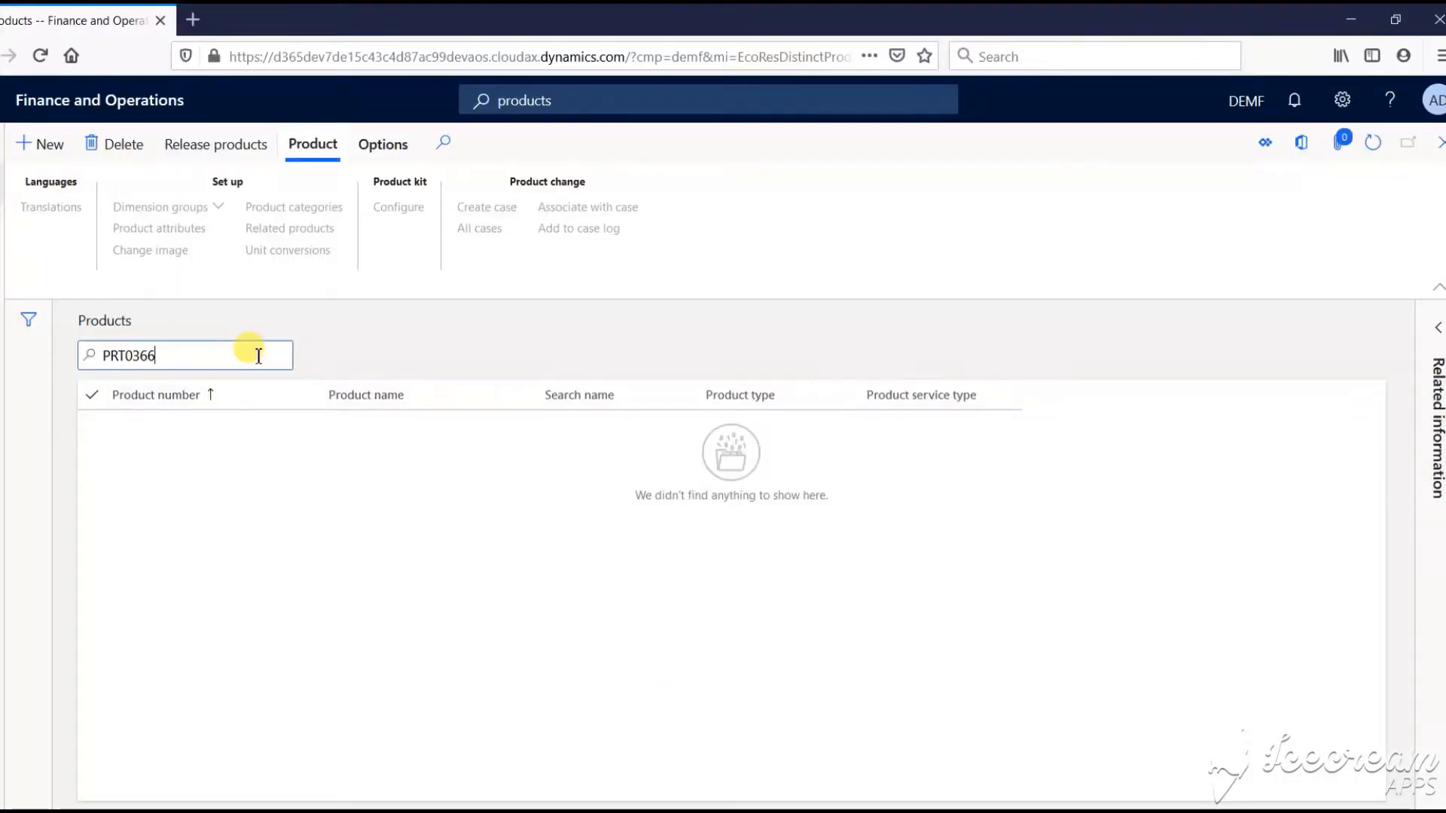
Rerun the PRT0366 product number filter and open the PRT0366 Knuckle assembly2 released product
{"action": "key", "text": "BackSpace"}
{"action": "type", "text": "6"}
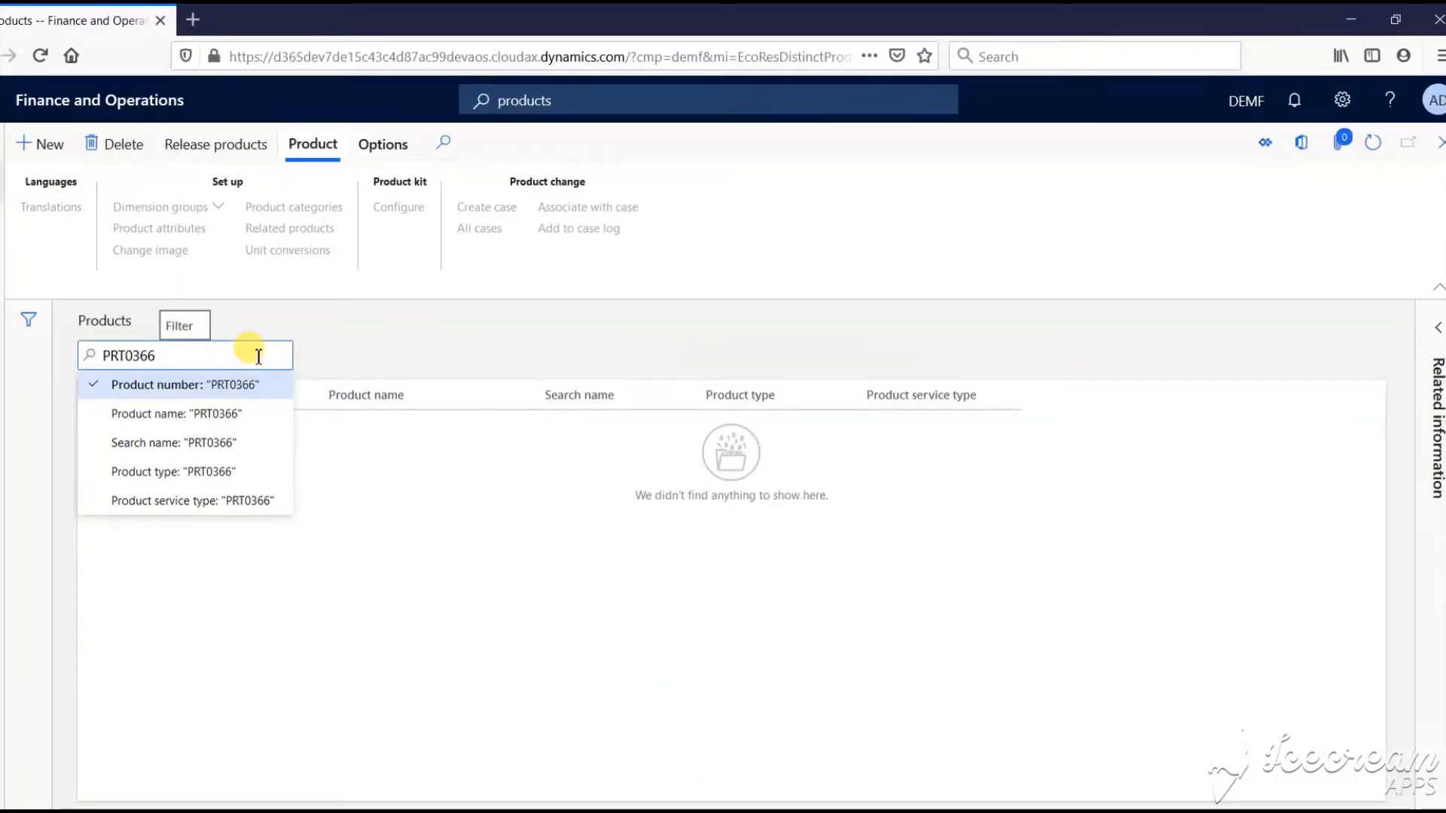
{"action": "left_click", "coordinate": [241, 382]}
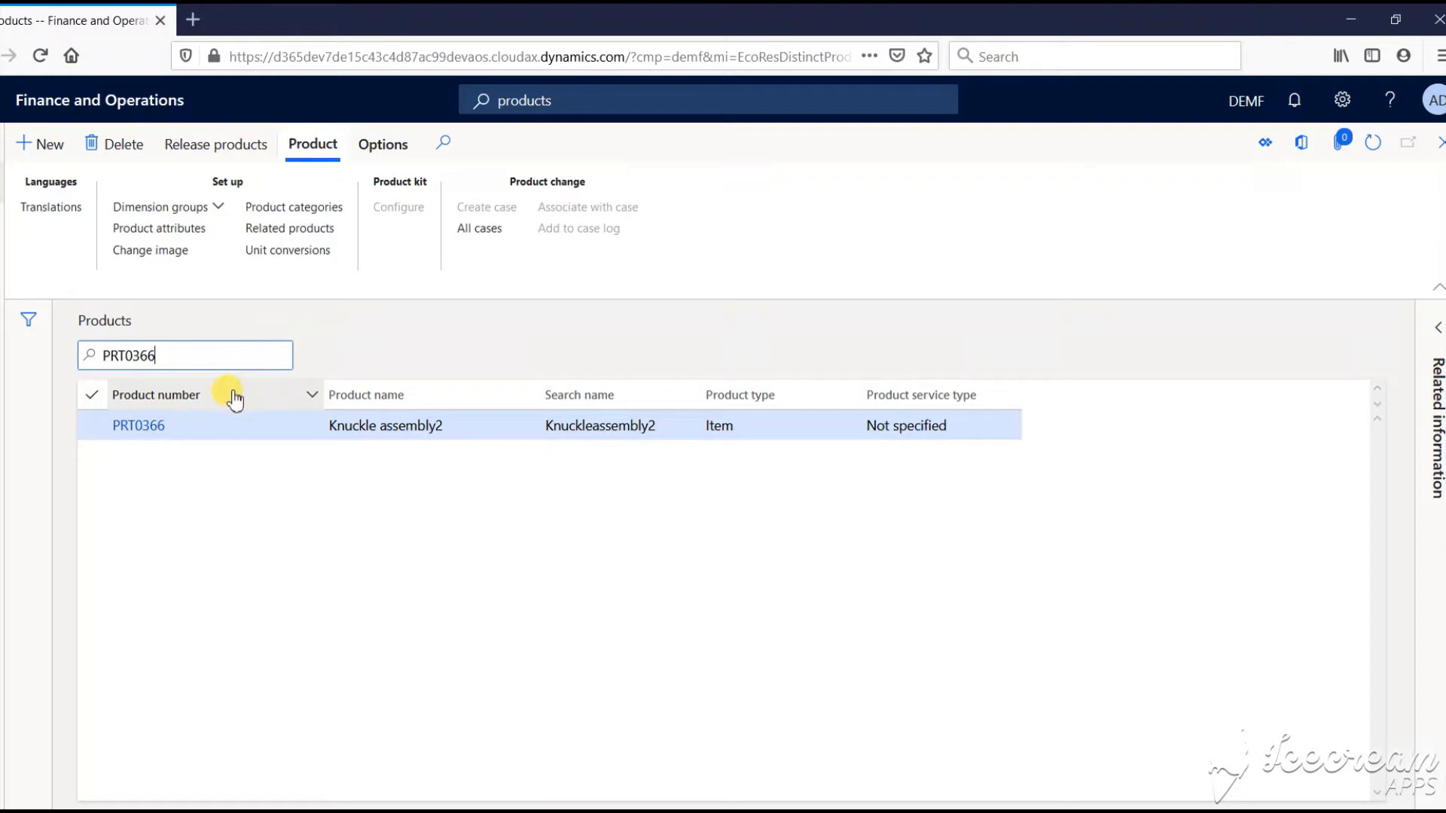
{"action": "left_click", "coordinate": [235, 397]}
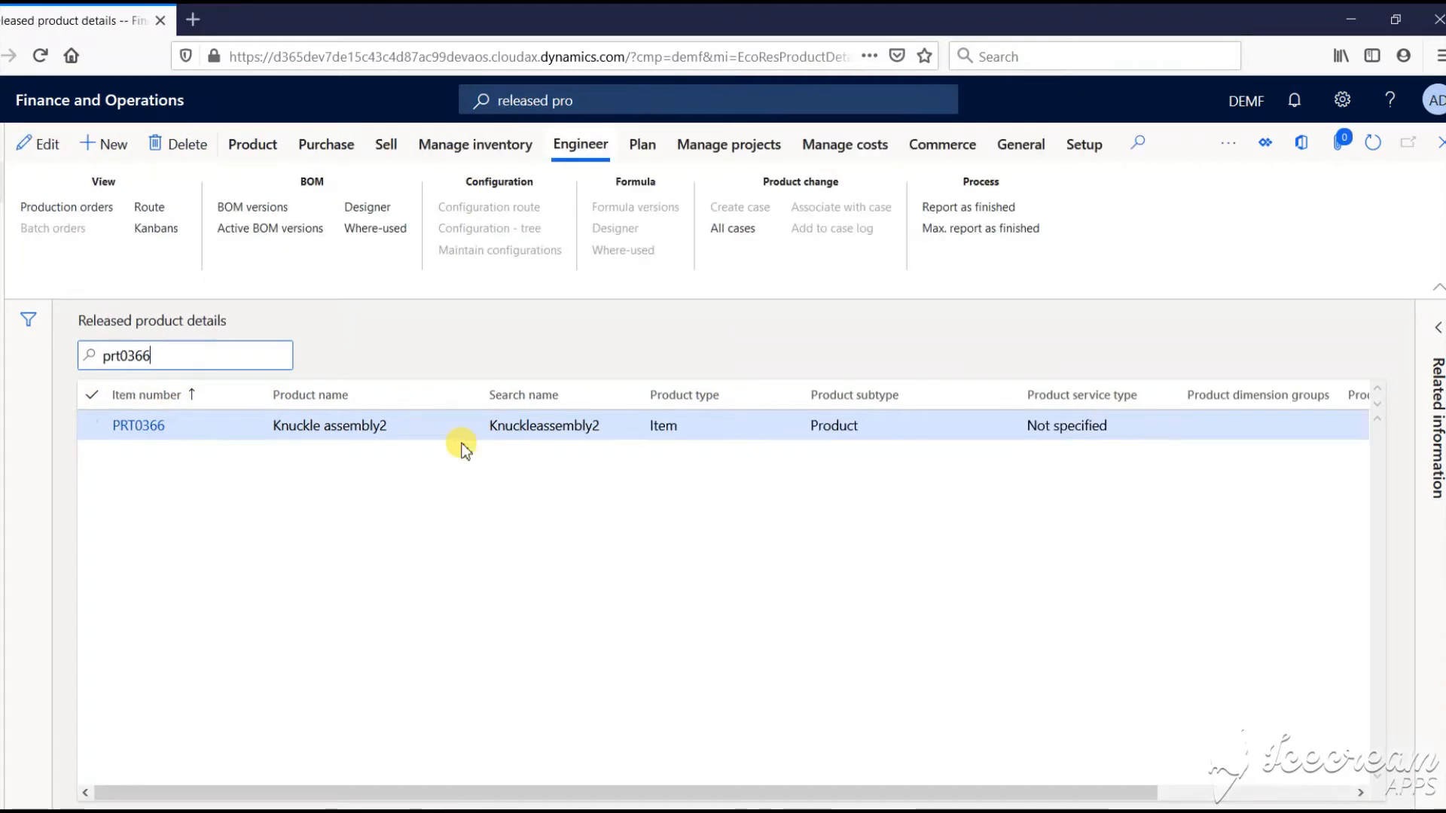
{"action": "left_click", "coordinate": [140, 425]}
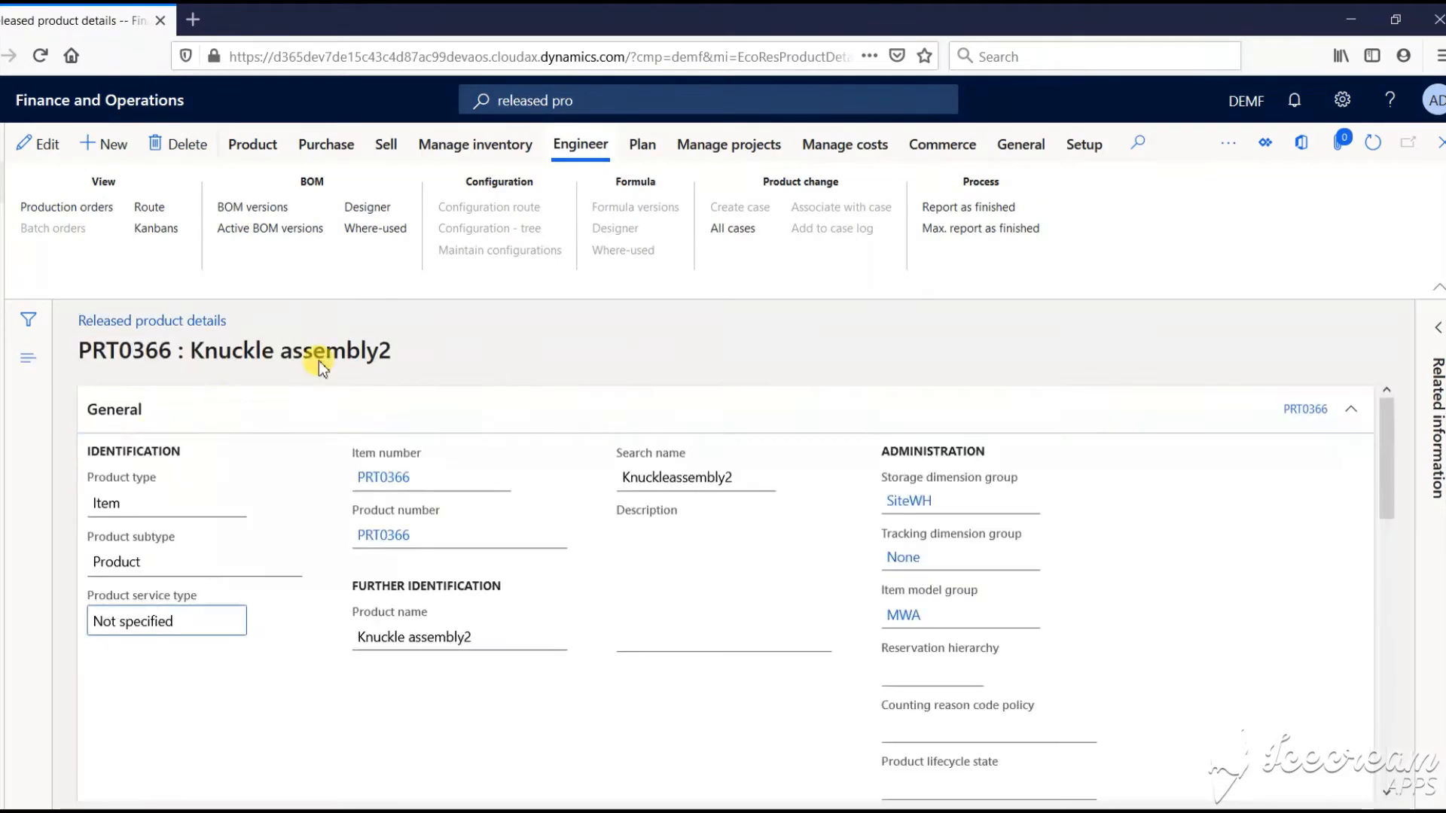
{"action": "left_click", "coordinate": [282, 208]}
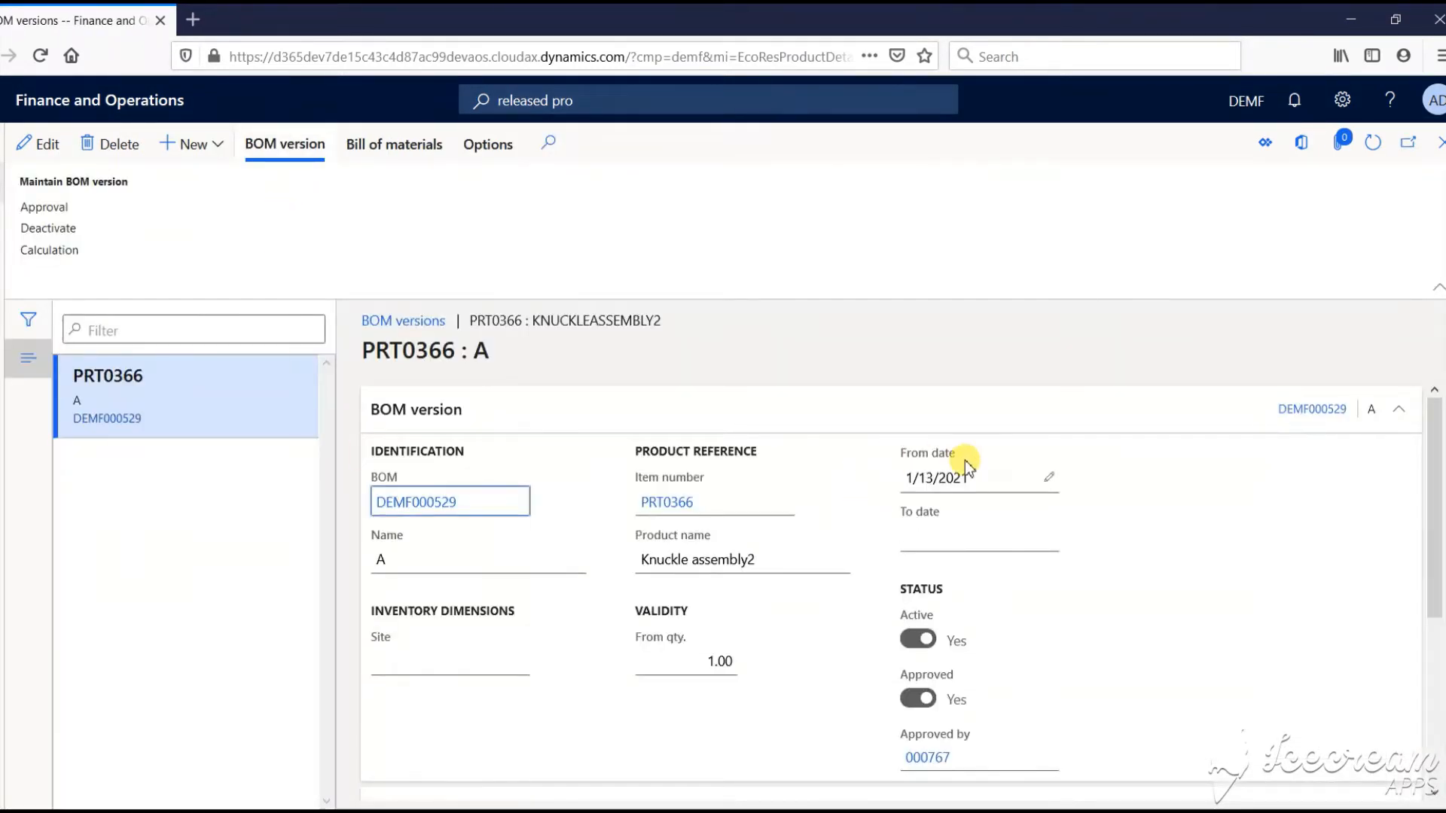
Review BOM version A's five component lines, PRT0367 through PRT0371, with their quantities
{"action": "scroll", "coordinate": [964, 460], "scroll_direction": "down", "scroll_amount": 3}
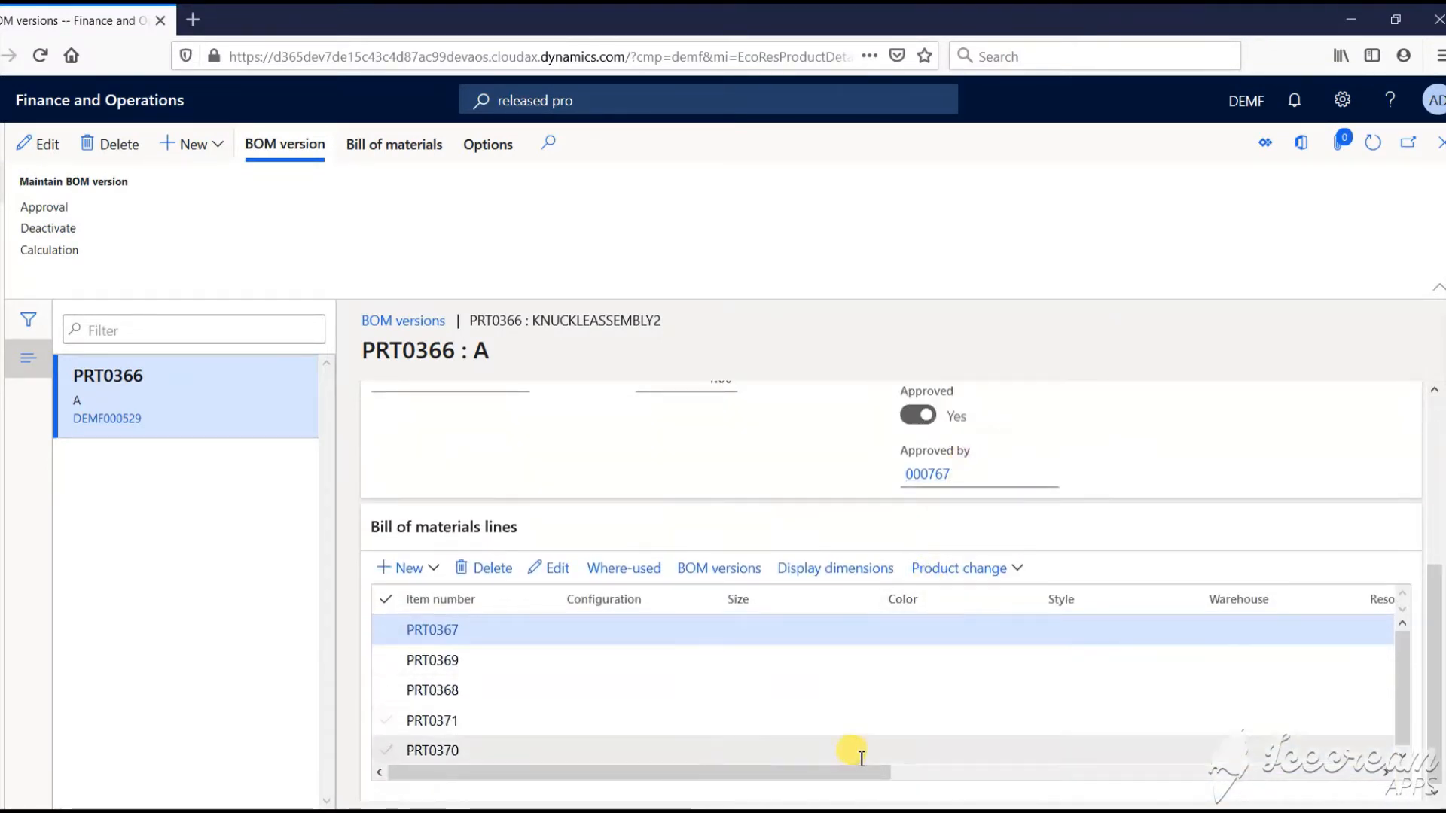
{"action": "left_click_drag", "start_coordinate": [862, 776], "coordinate": [1372, 693]}
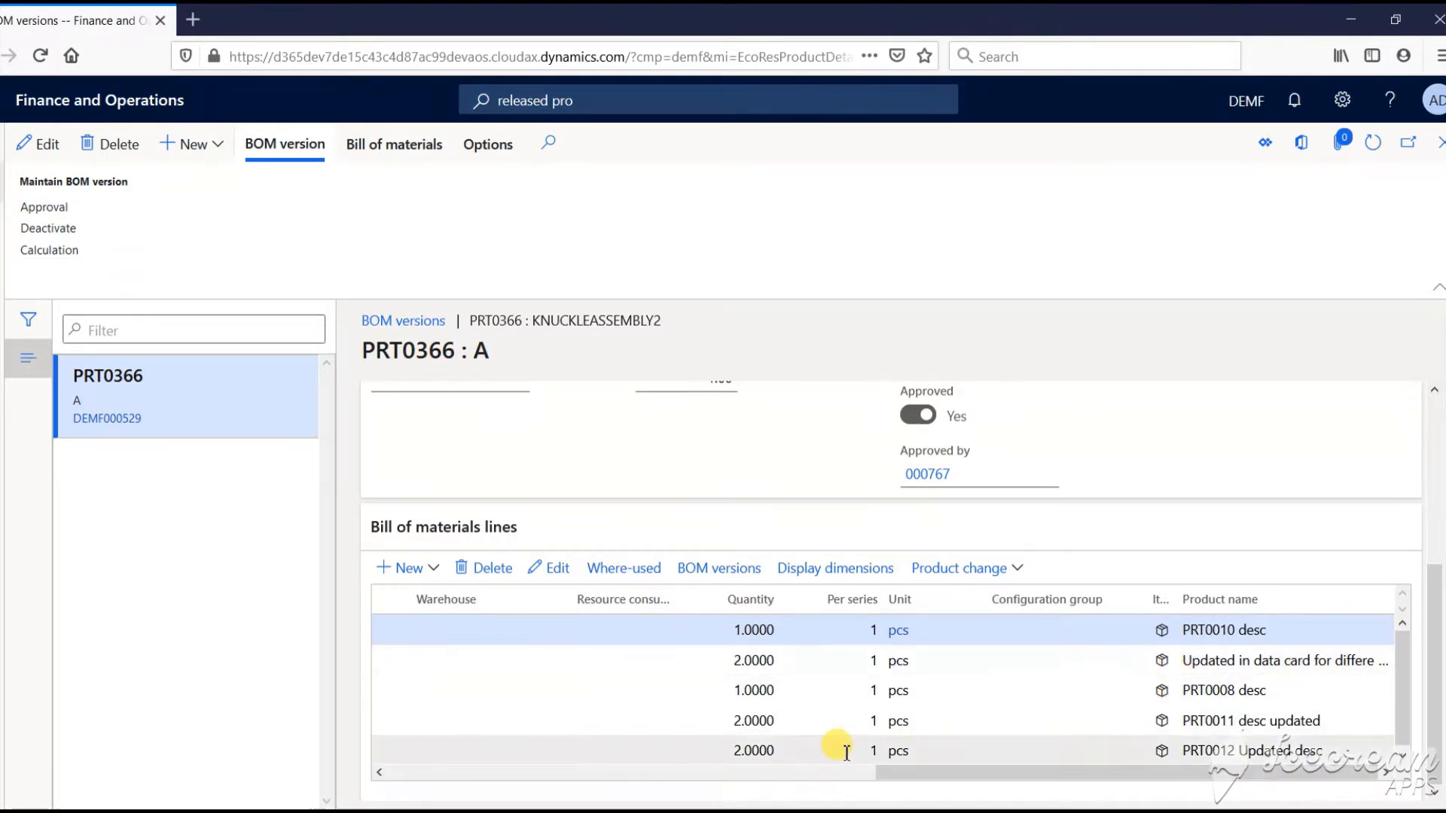
{"action": "key", "text": "alt+Tab"}
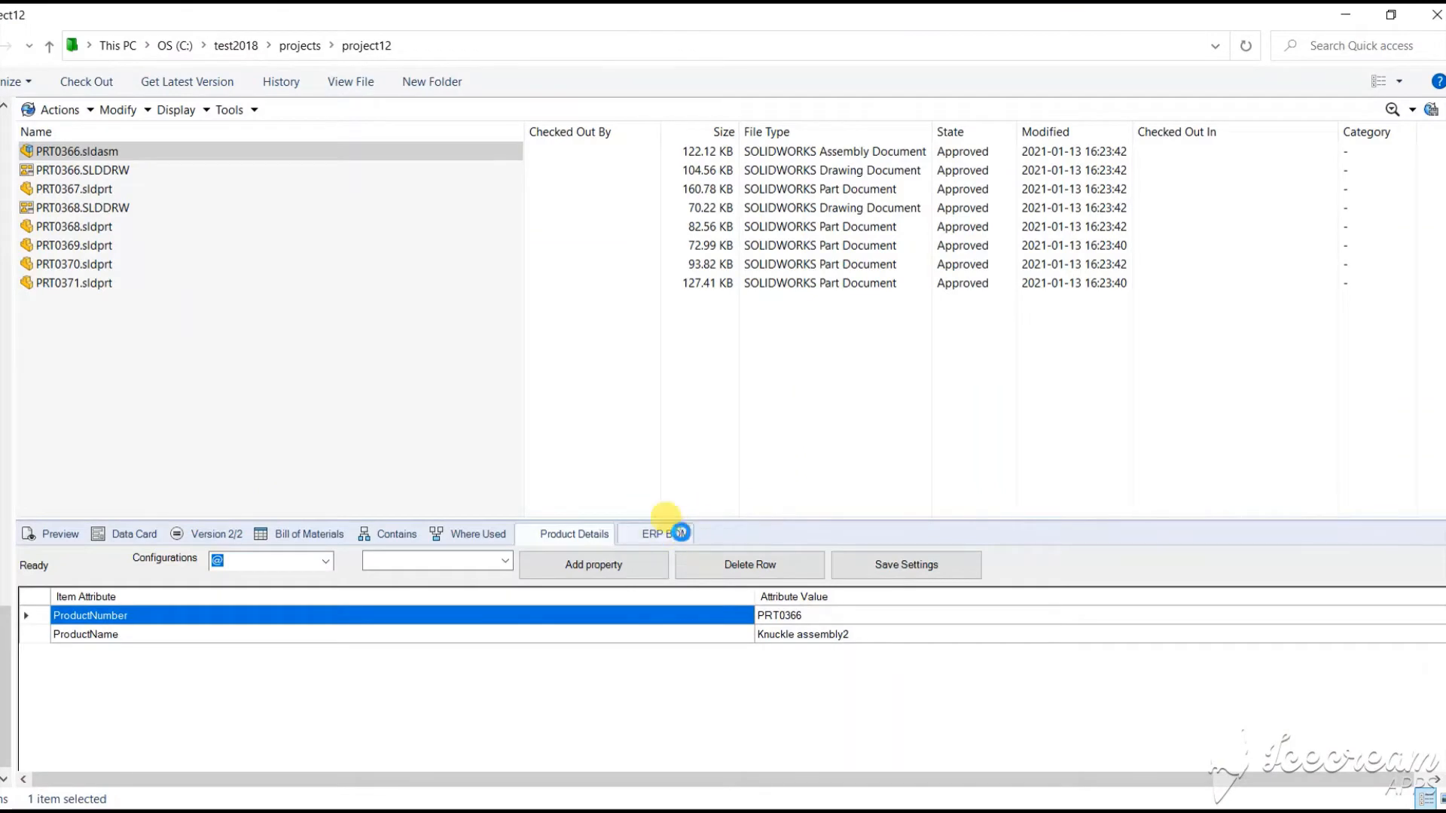
Show the ERP BOM for PRT0366.sldasm in the PDM preview pane
{"action": "left_click", "coordinate": [678, 534]}
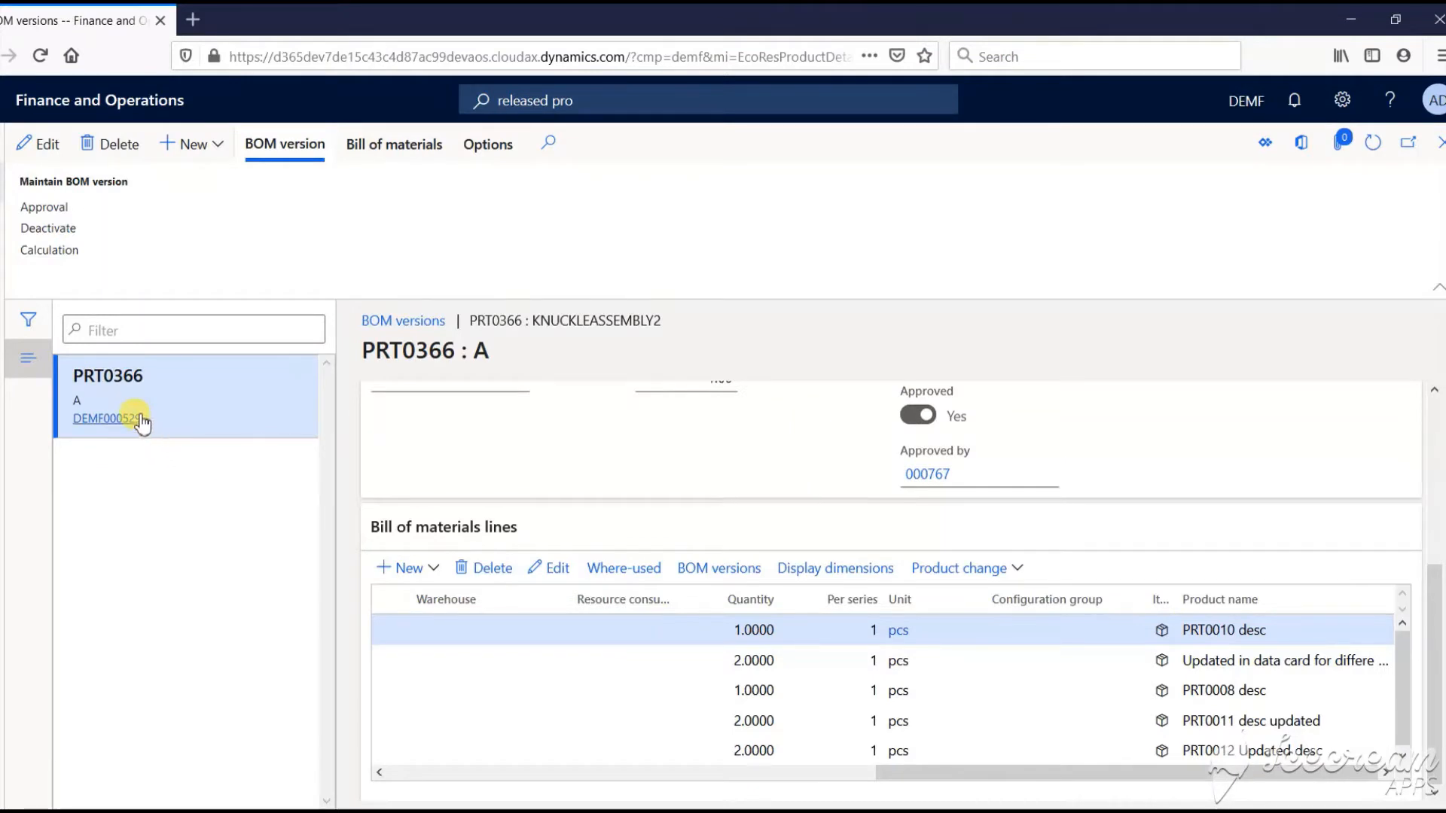
In bill of materials DEMF000529, change PRT0367's quantity from 1 to 2 and save
{"action": "left_click", "coordinate": [141, 419]}
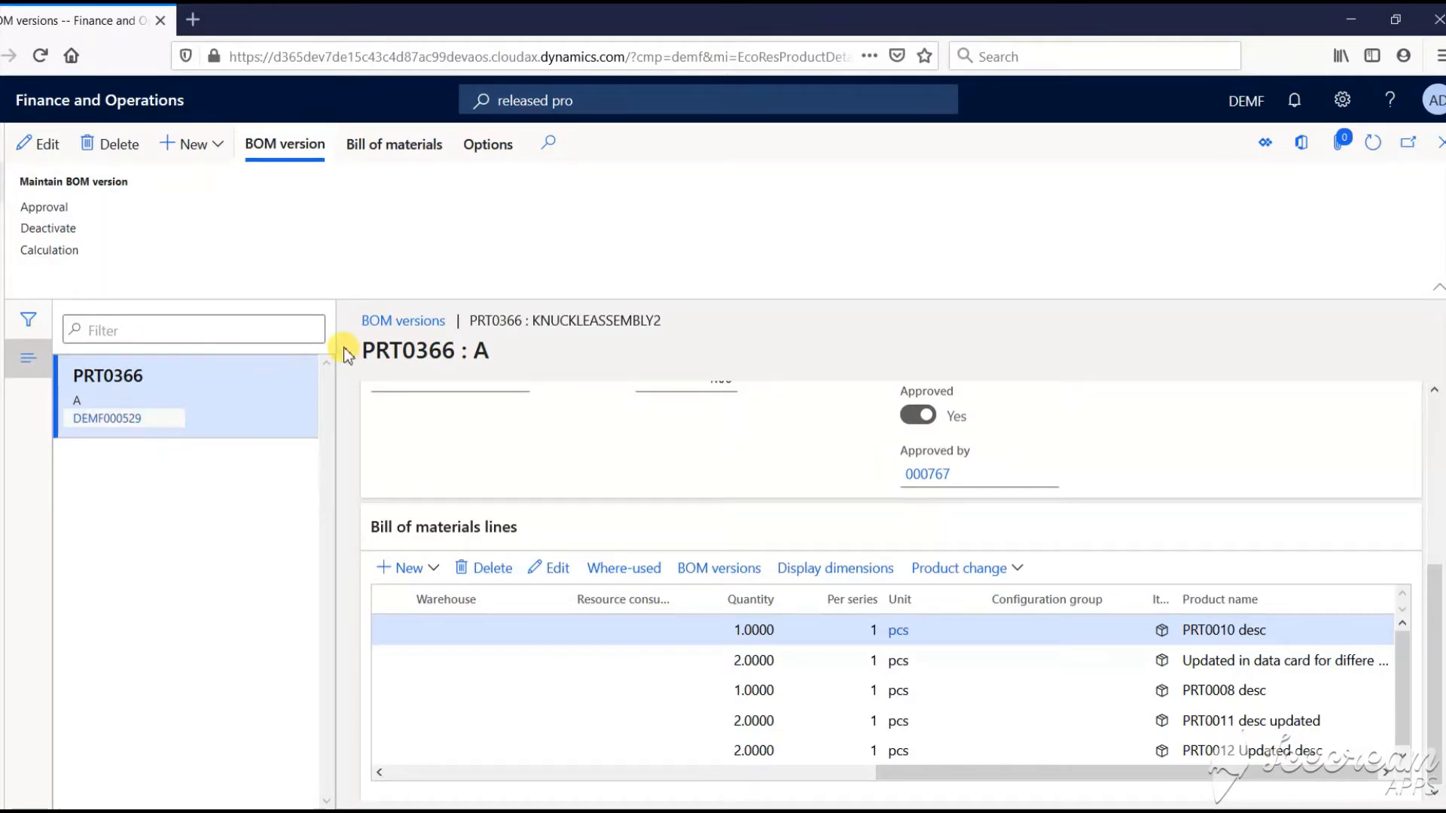
{"action": "left_click", "coordinate": [1258, 692]}
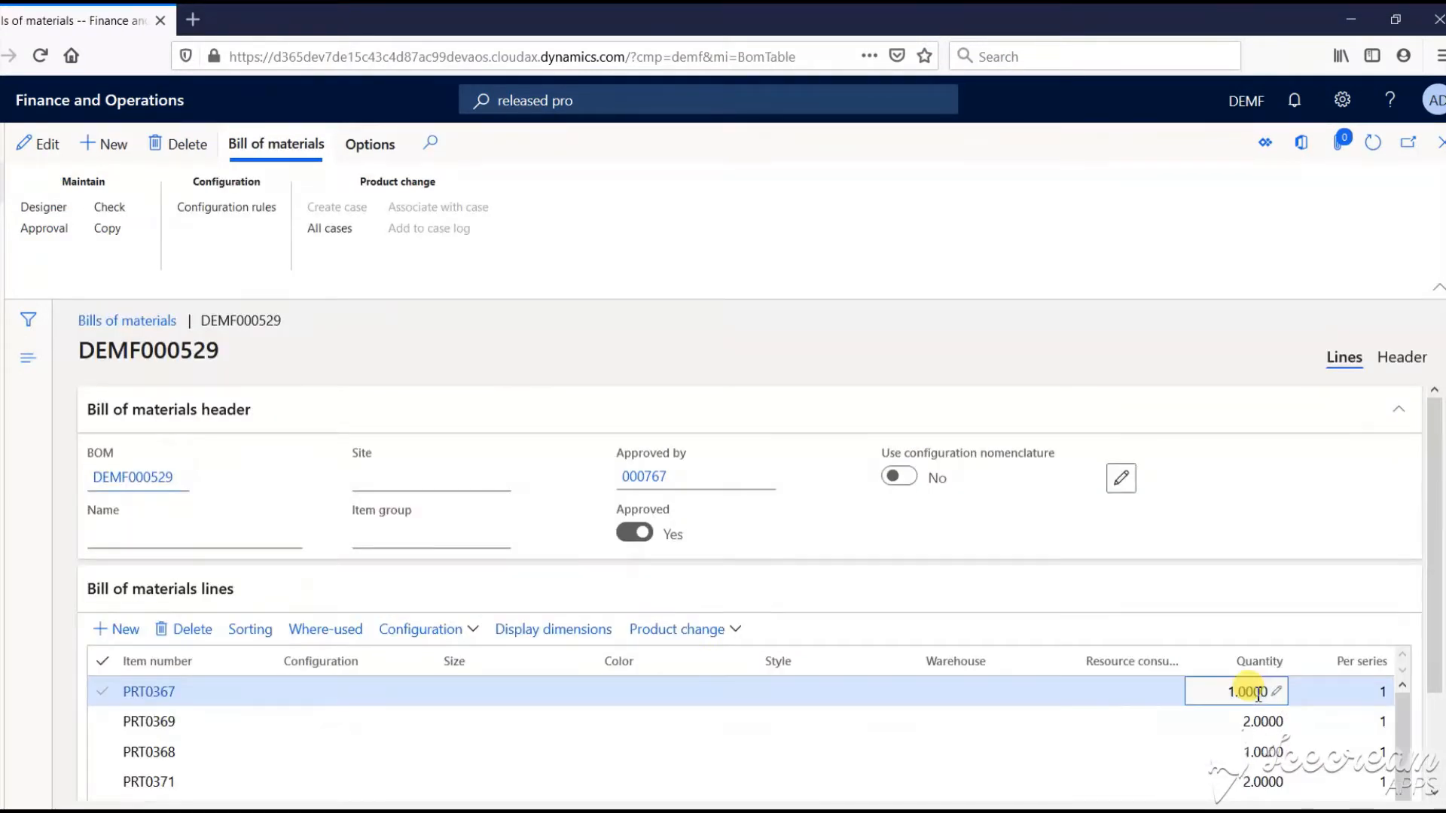
{"action": "double_click", "coordinate": [1273, 691]}
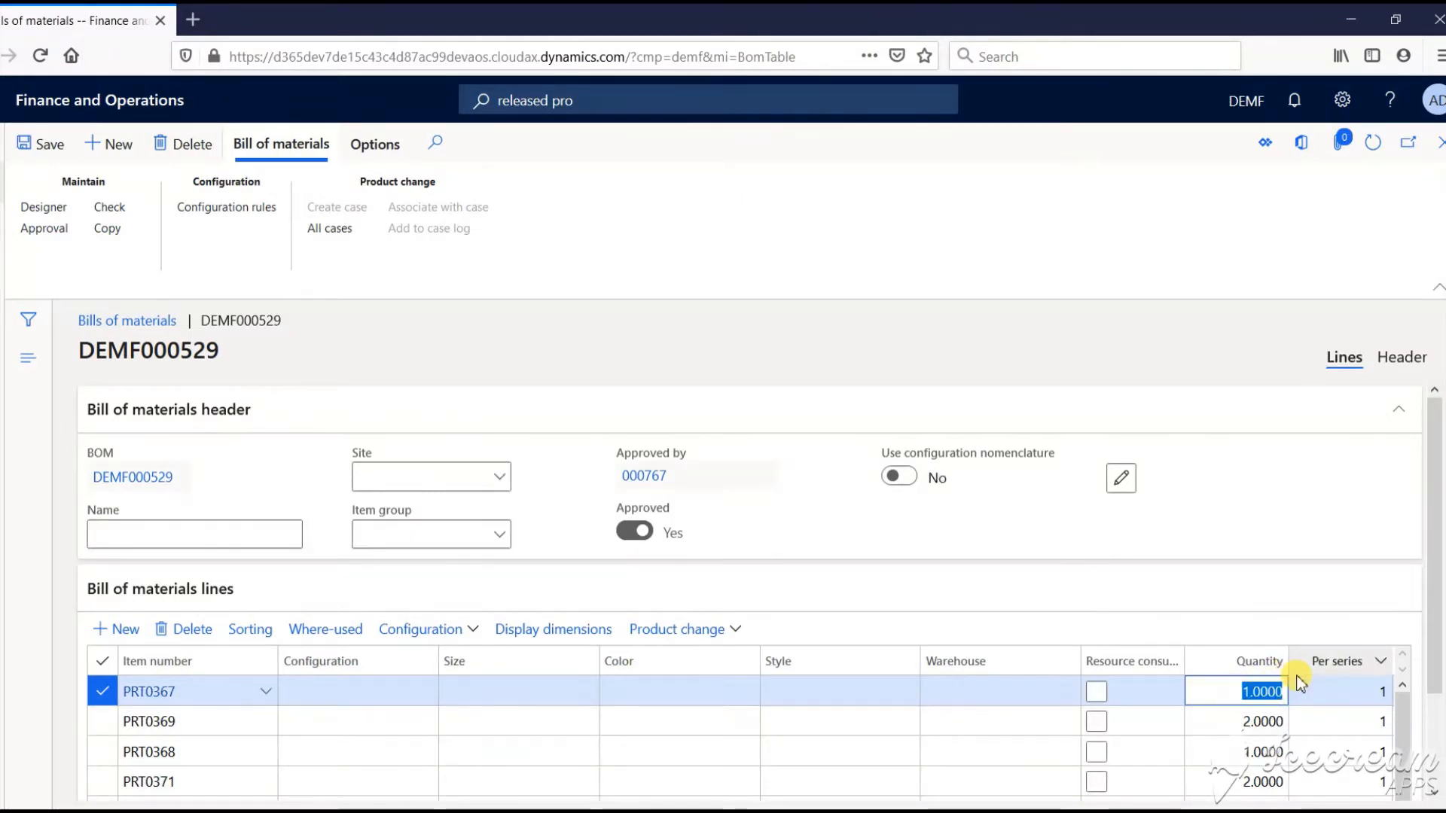
{"action": "type", "text": "2"}
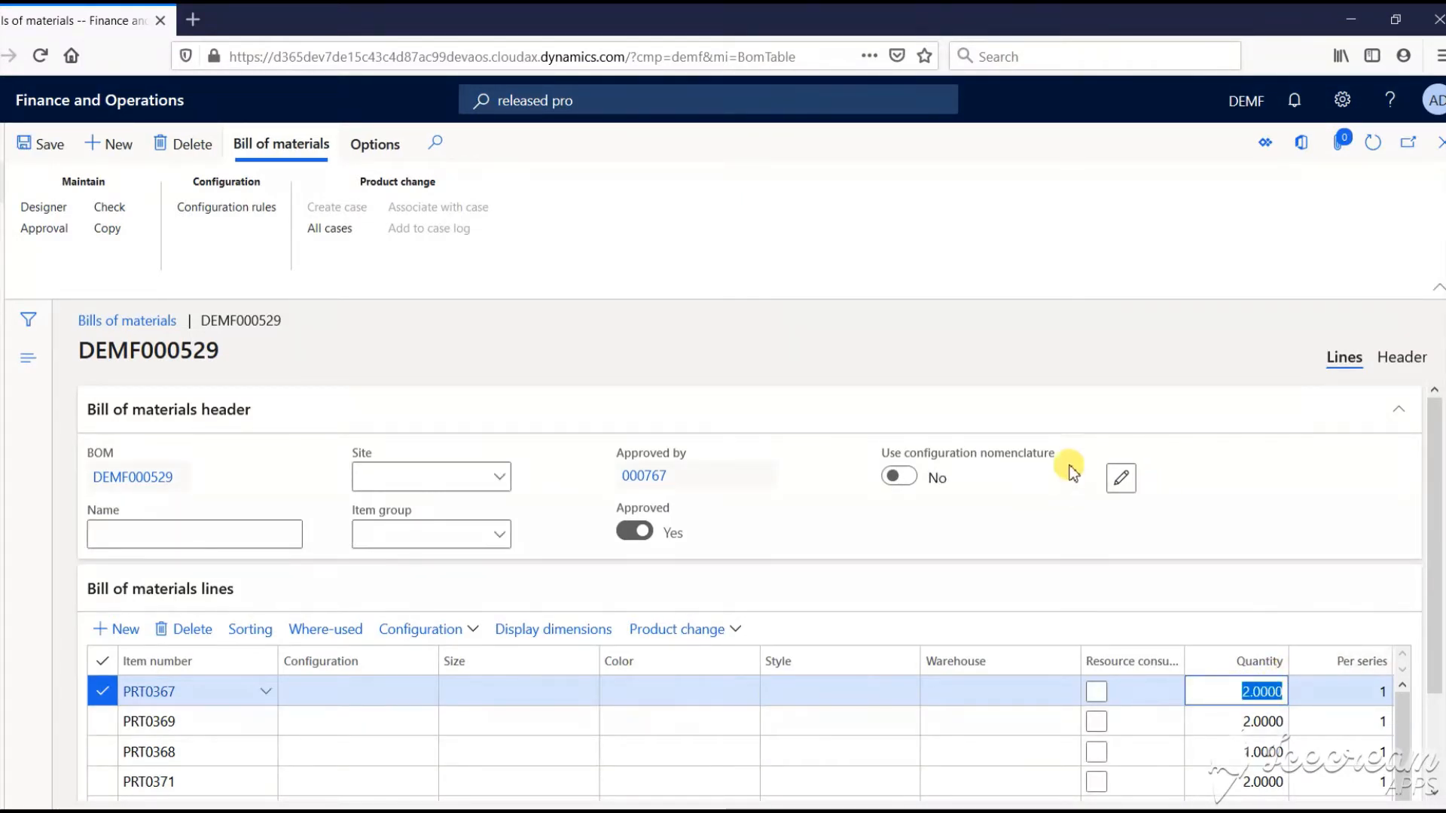
{"action": "left_click", "coordinate": [34, 144]}
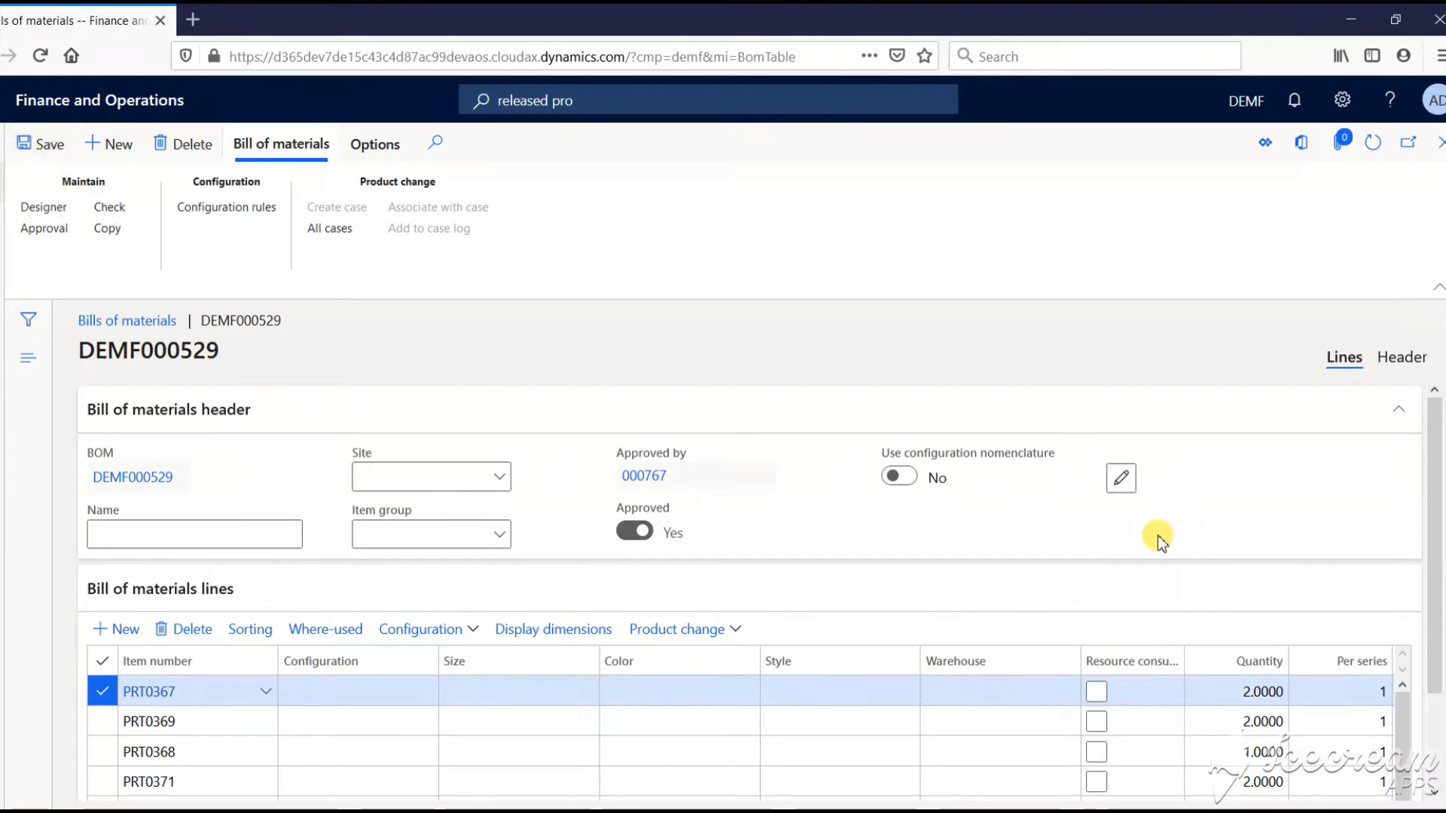
{"action": "key", "text": "alt+Tab"}
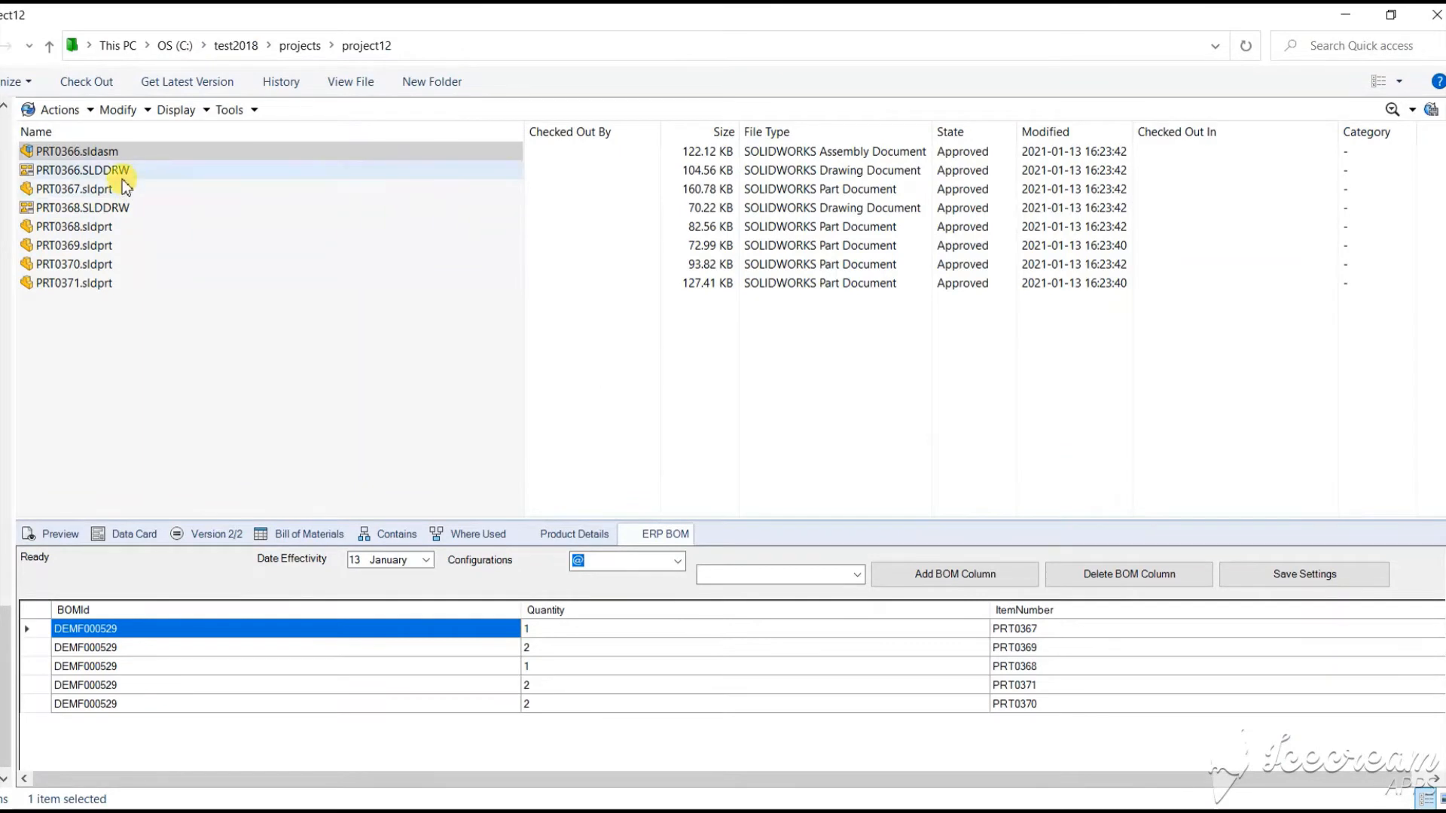
Check PRT0366's ERP BOM, switching Date Effectivity to 12 January and back to 13 January
{"action": "left_click", "coordinate": [120, 186]}
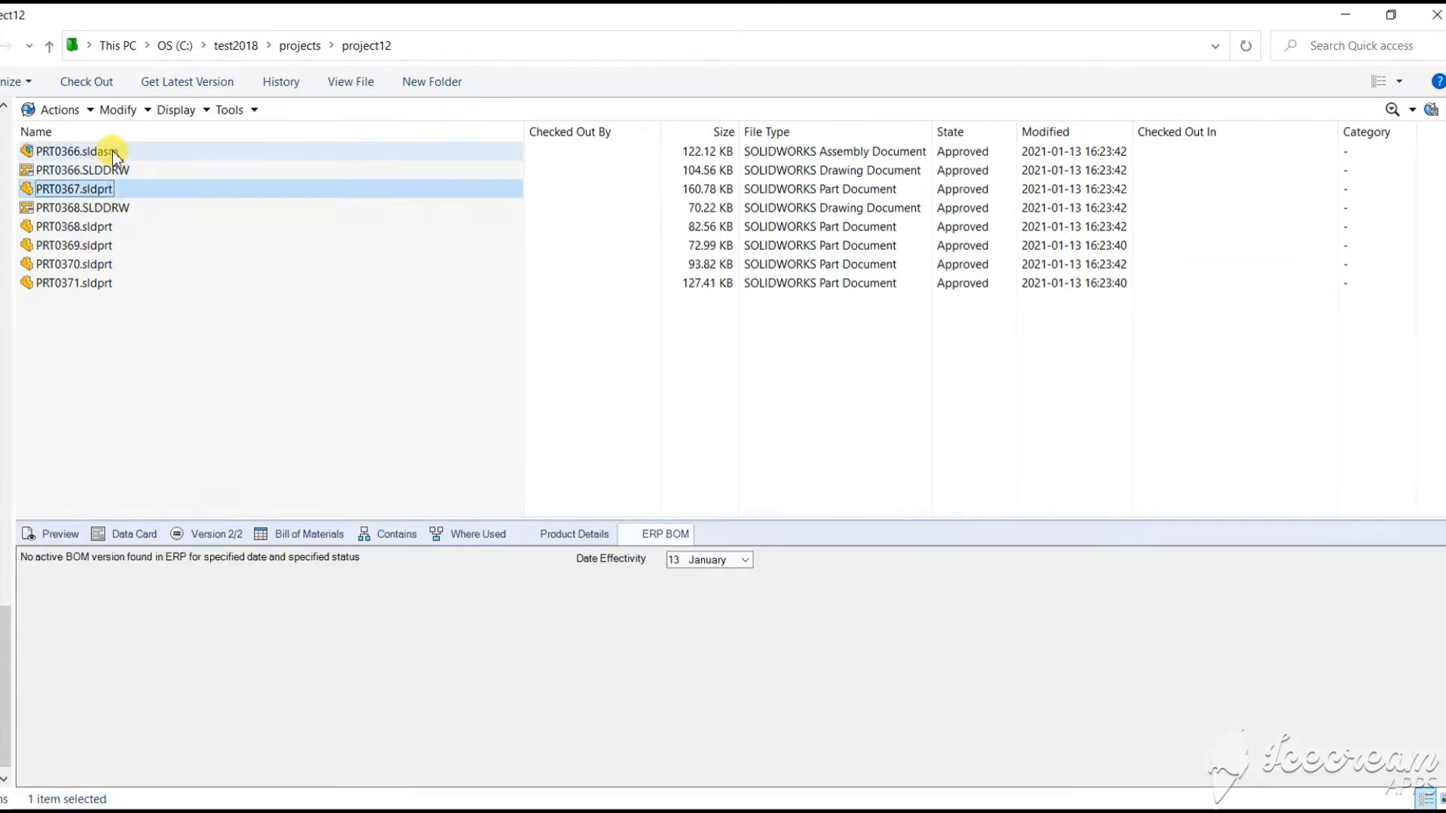
{"action": "left_click", "coordinate": [111, 151]}
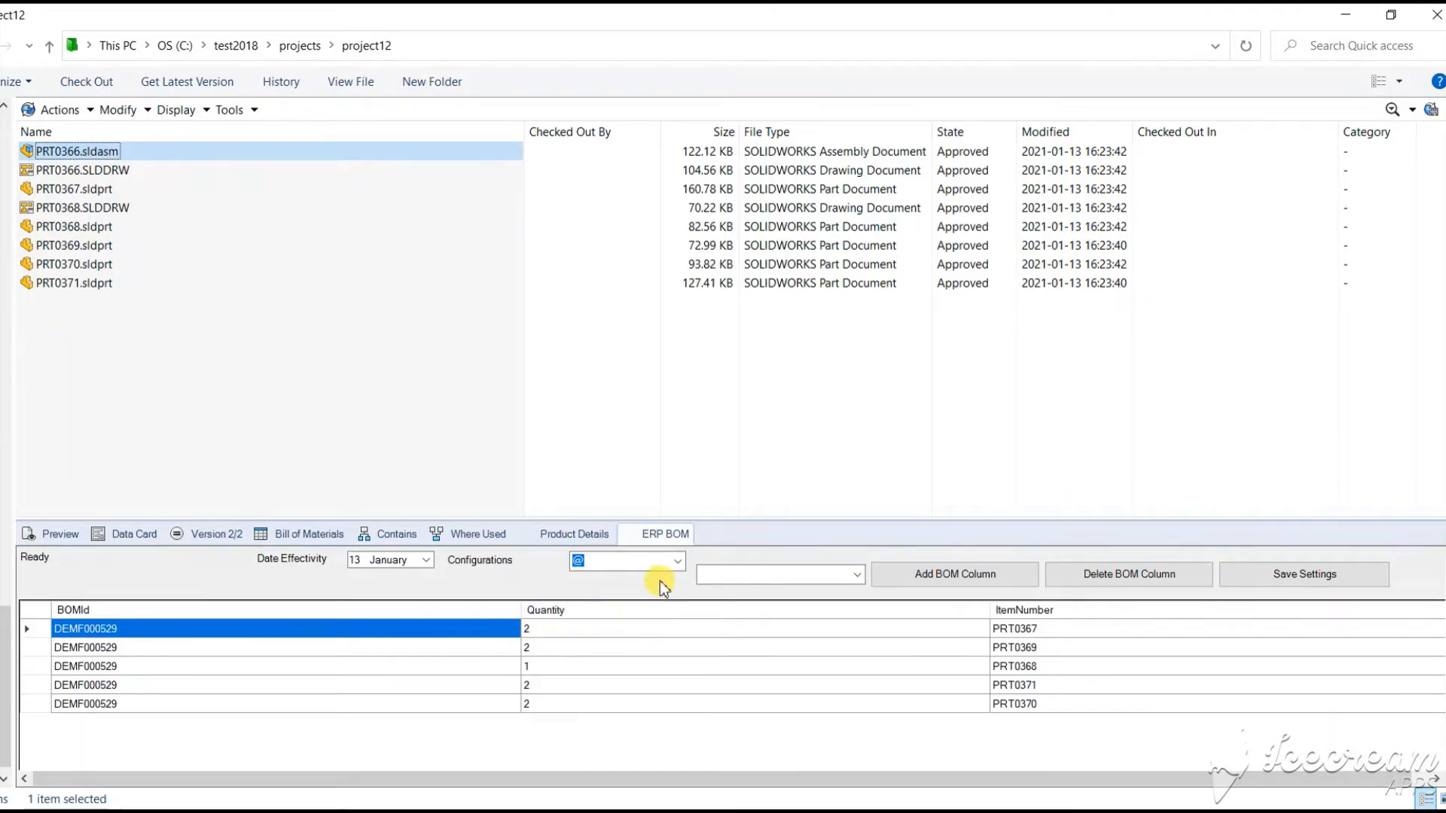
{"action": "left_click", "coordinate": [424, 560]}
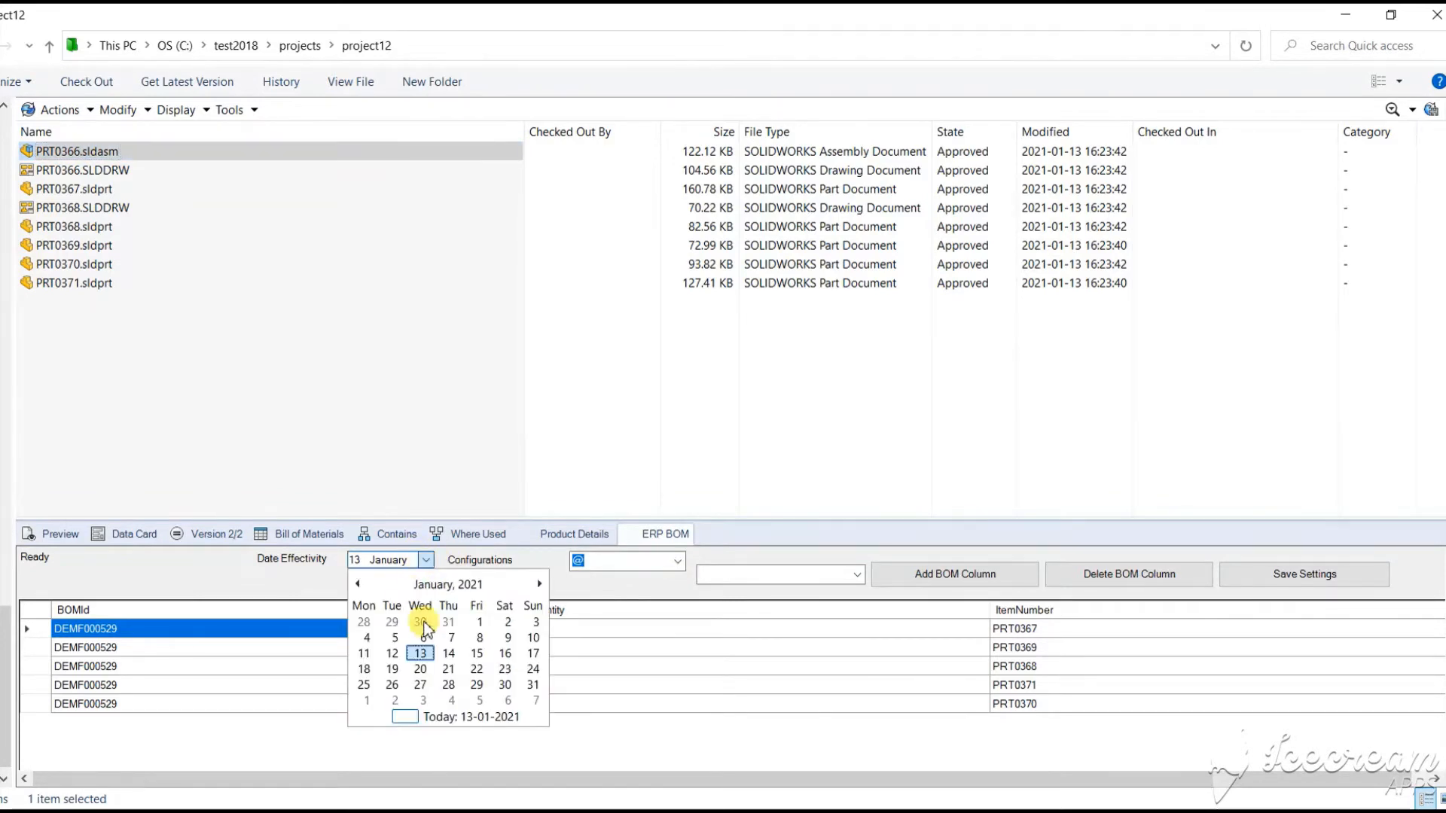
{"action": "left_click", "coordinate": [394, 655]}
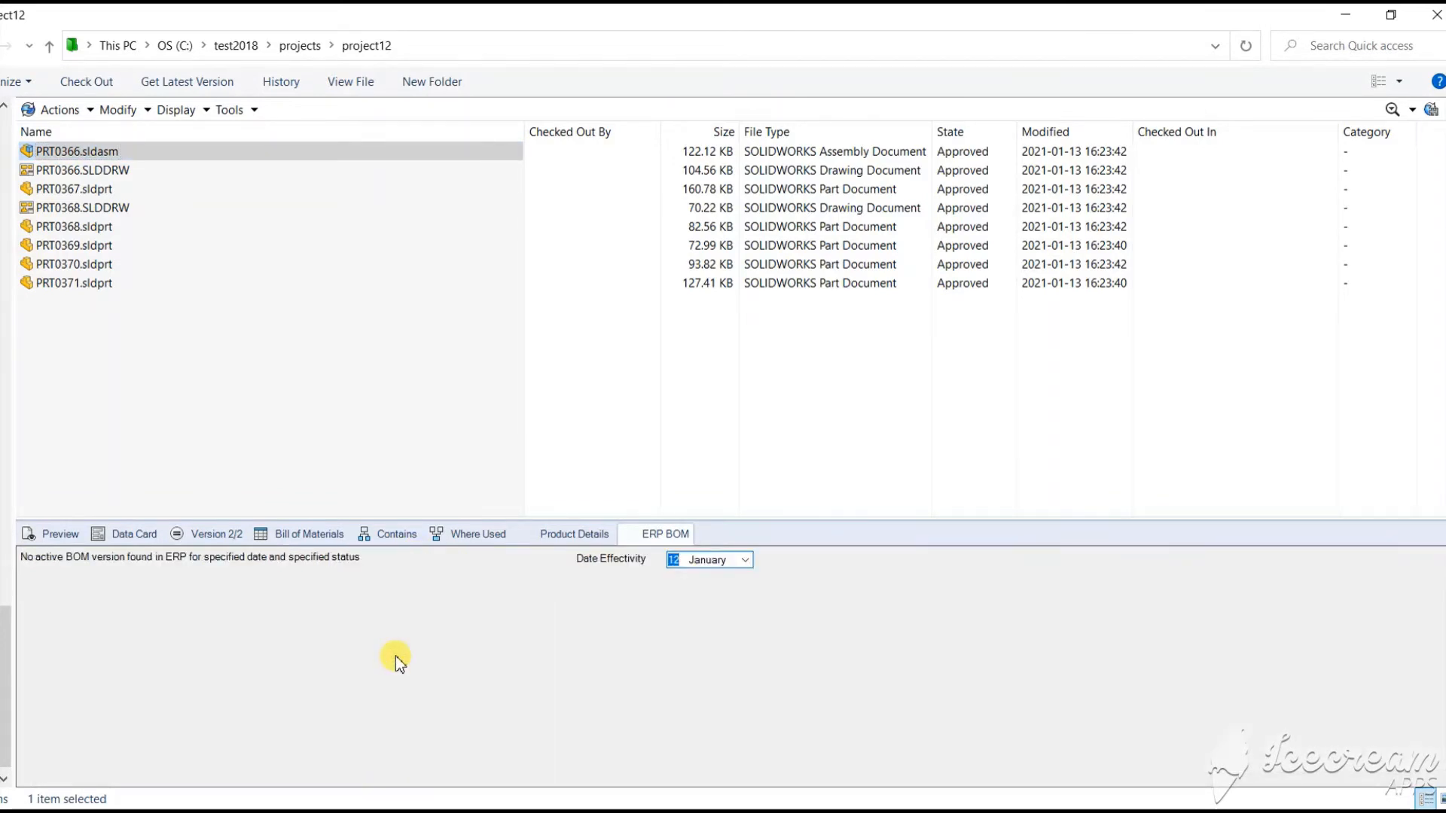
{"action": "left_click", "coordinate": [743, 564]}
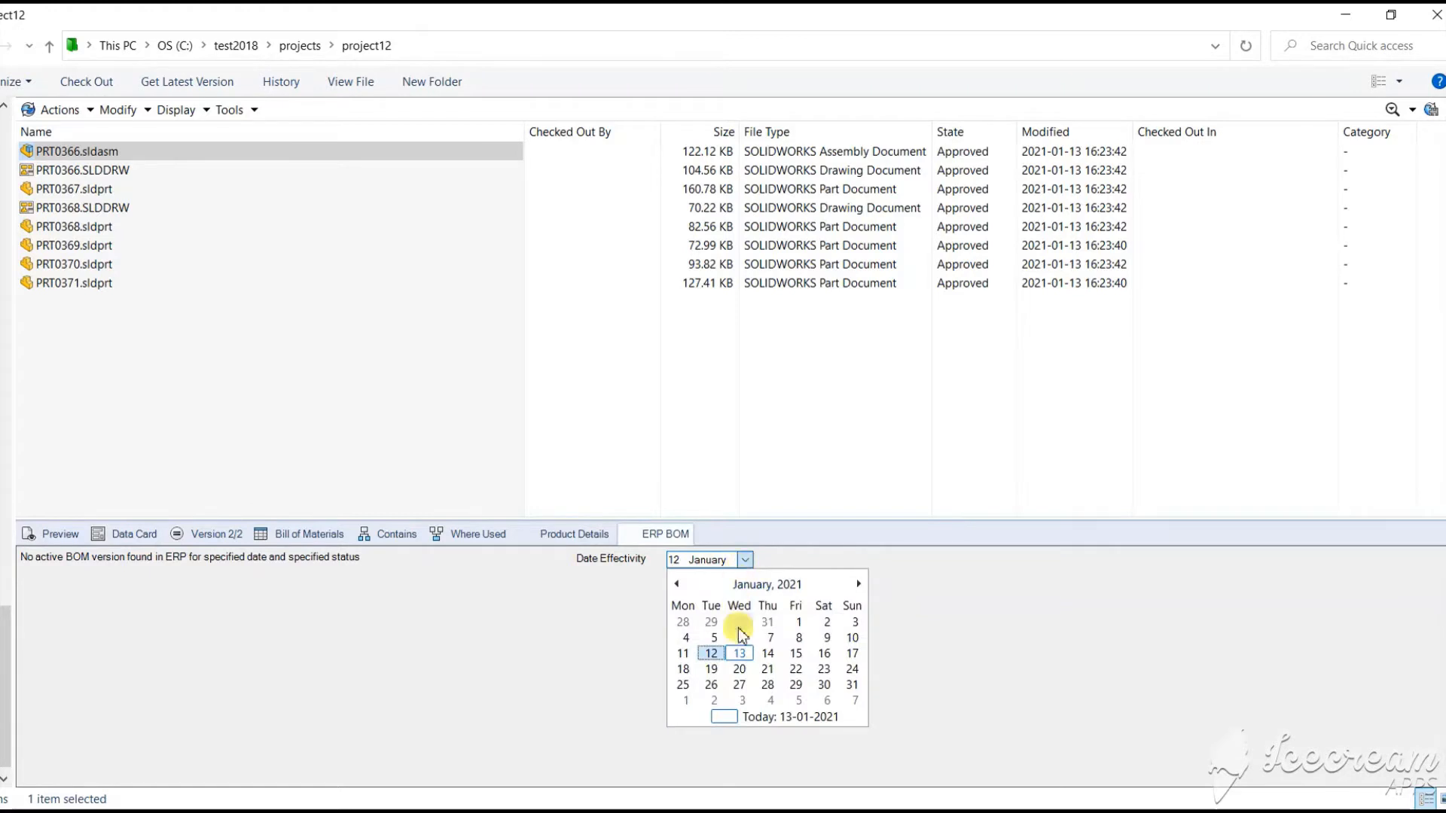
{"action": "left_click", "coordinate": [739, 656]}
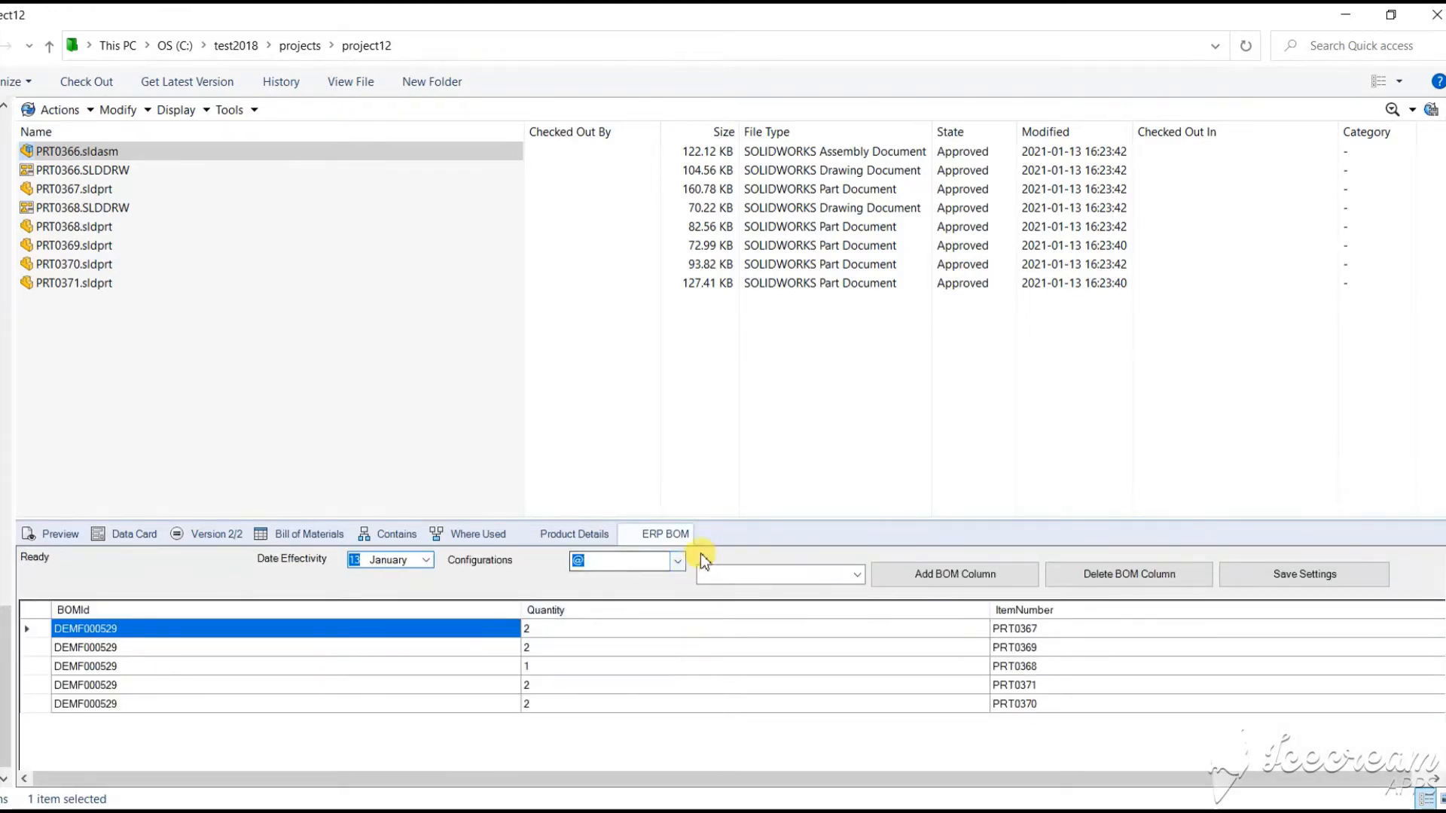
Run PDMDYNFINOP BOM Compare on PRT0366.sldasm and review the ERP and PDM item details
{"action": "right_click", "coordinate": [72, 151]}
{"action": "mouse_move", "coordinate": [173, 626]}
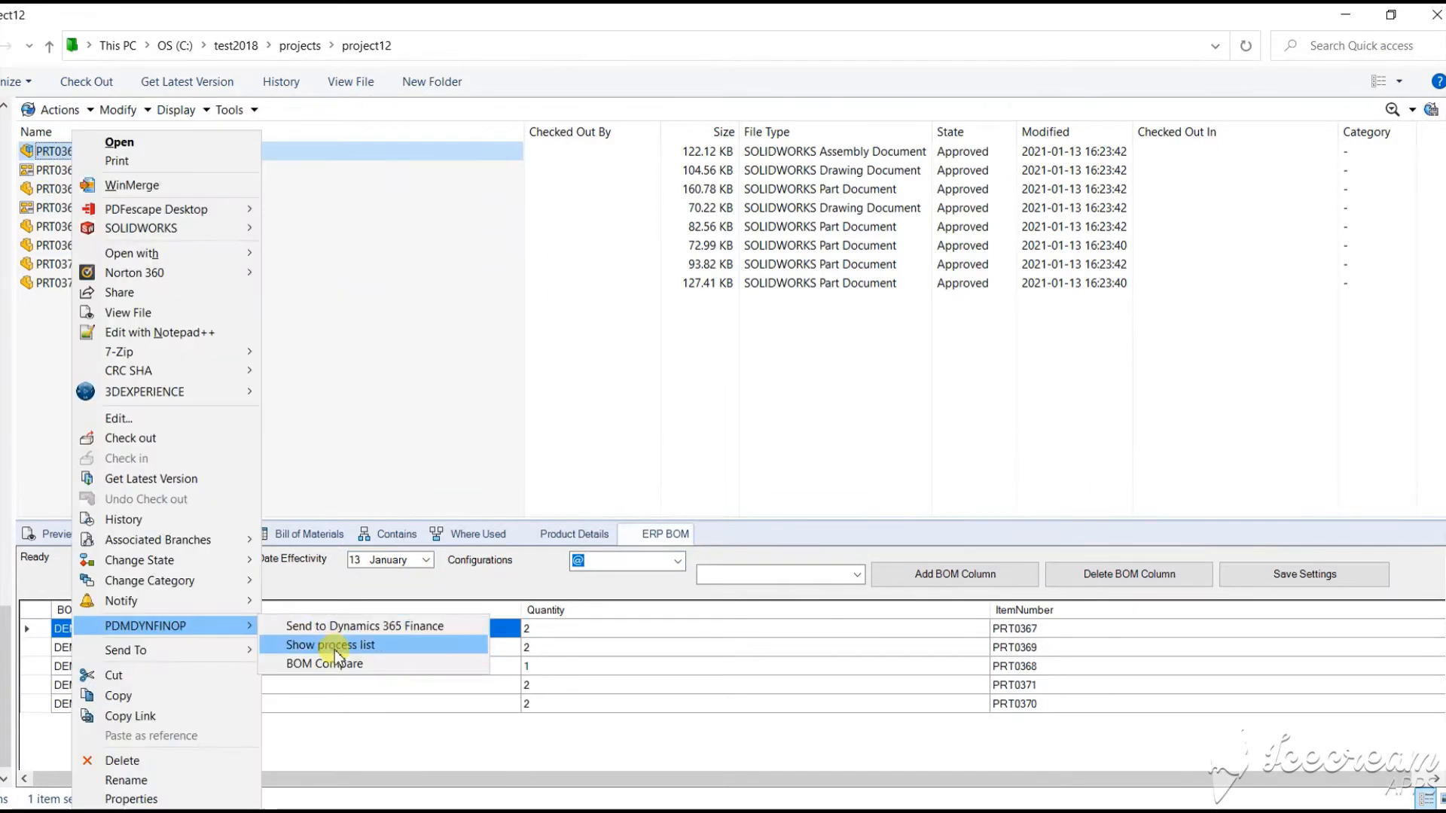
{"action": "left_click", "coordinate": [334, 666]}
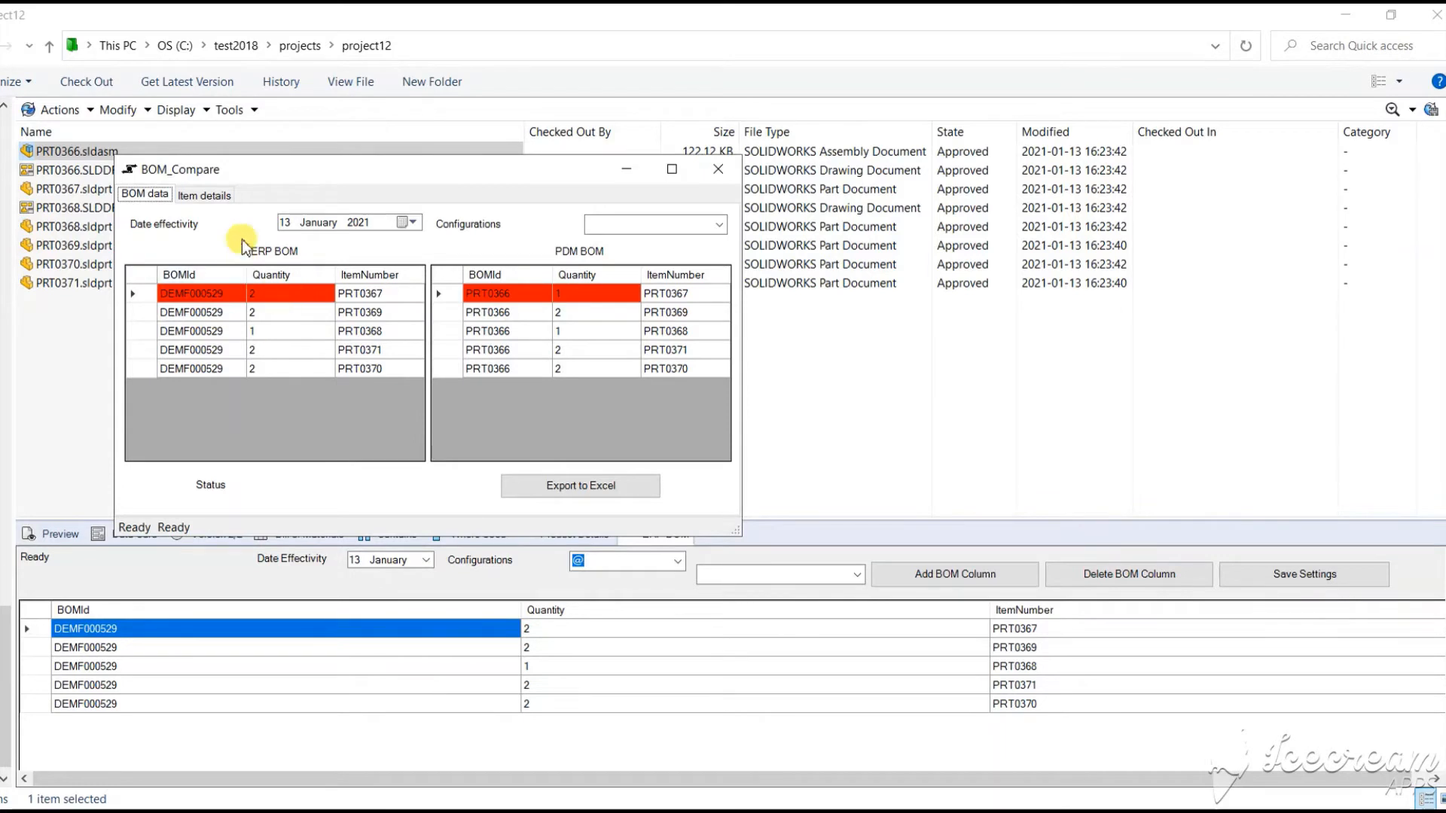
{"action": "left_click", "coordinate": [226, 197]}
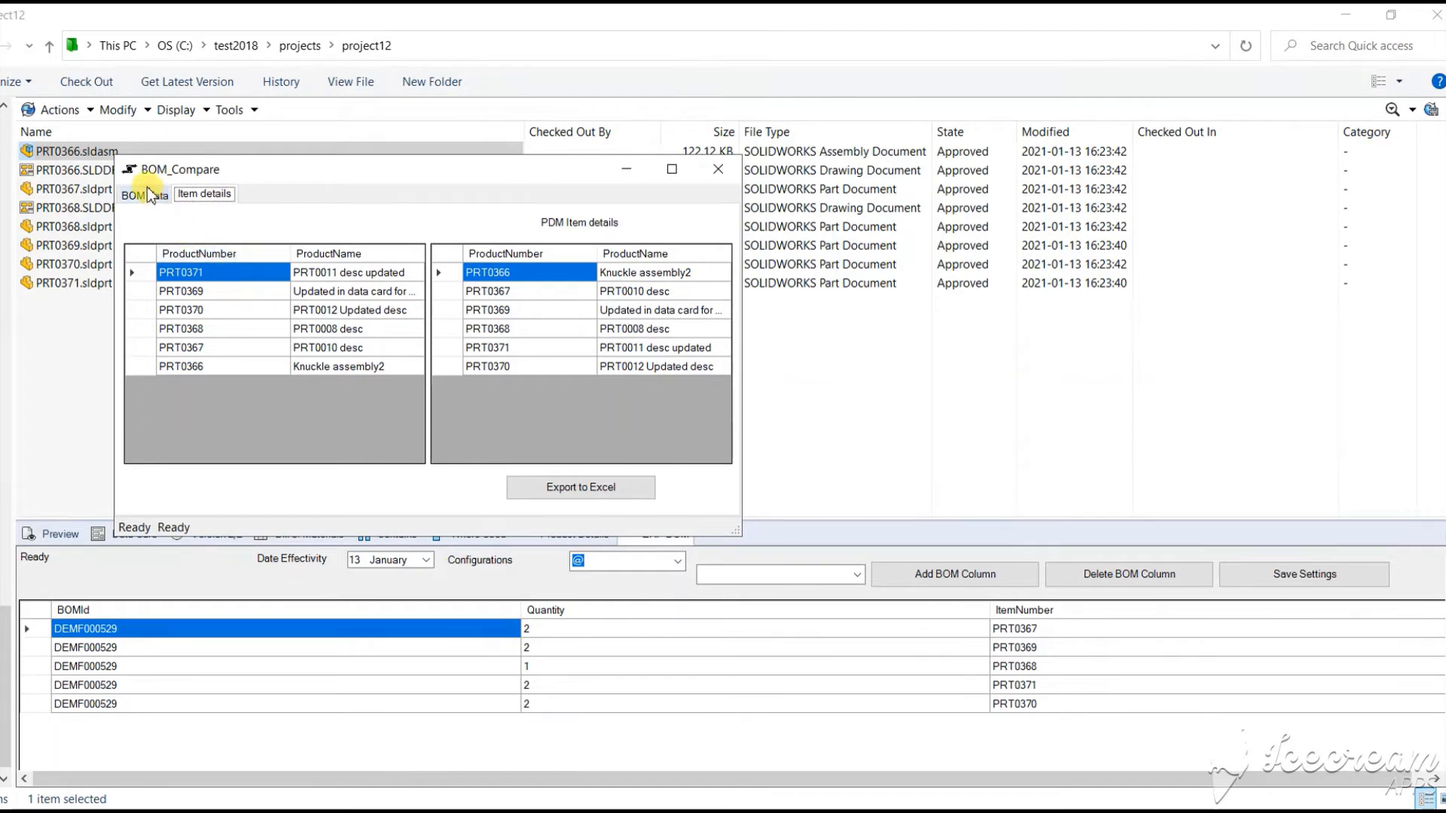
{"action": "left_click", "coordinate": [146, 195]}
Export the 12 January comparison to Excel on the Desktop, then reset the date to 13 January
{"action": "left_click", "coordinate": [411, 223]}
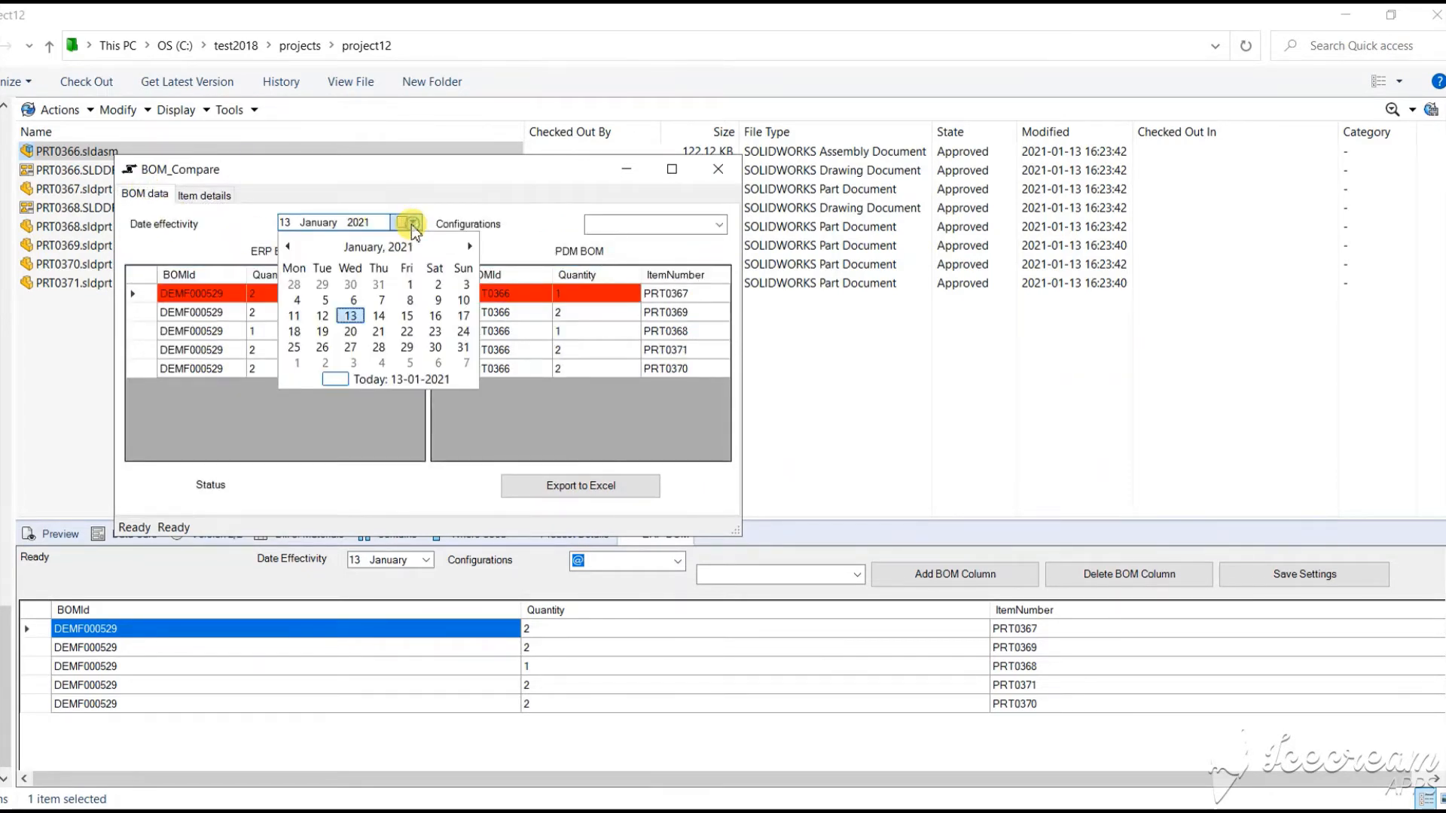
{"action": "left_click", "coordinate": [324, 318]}
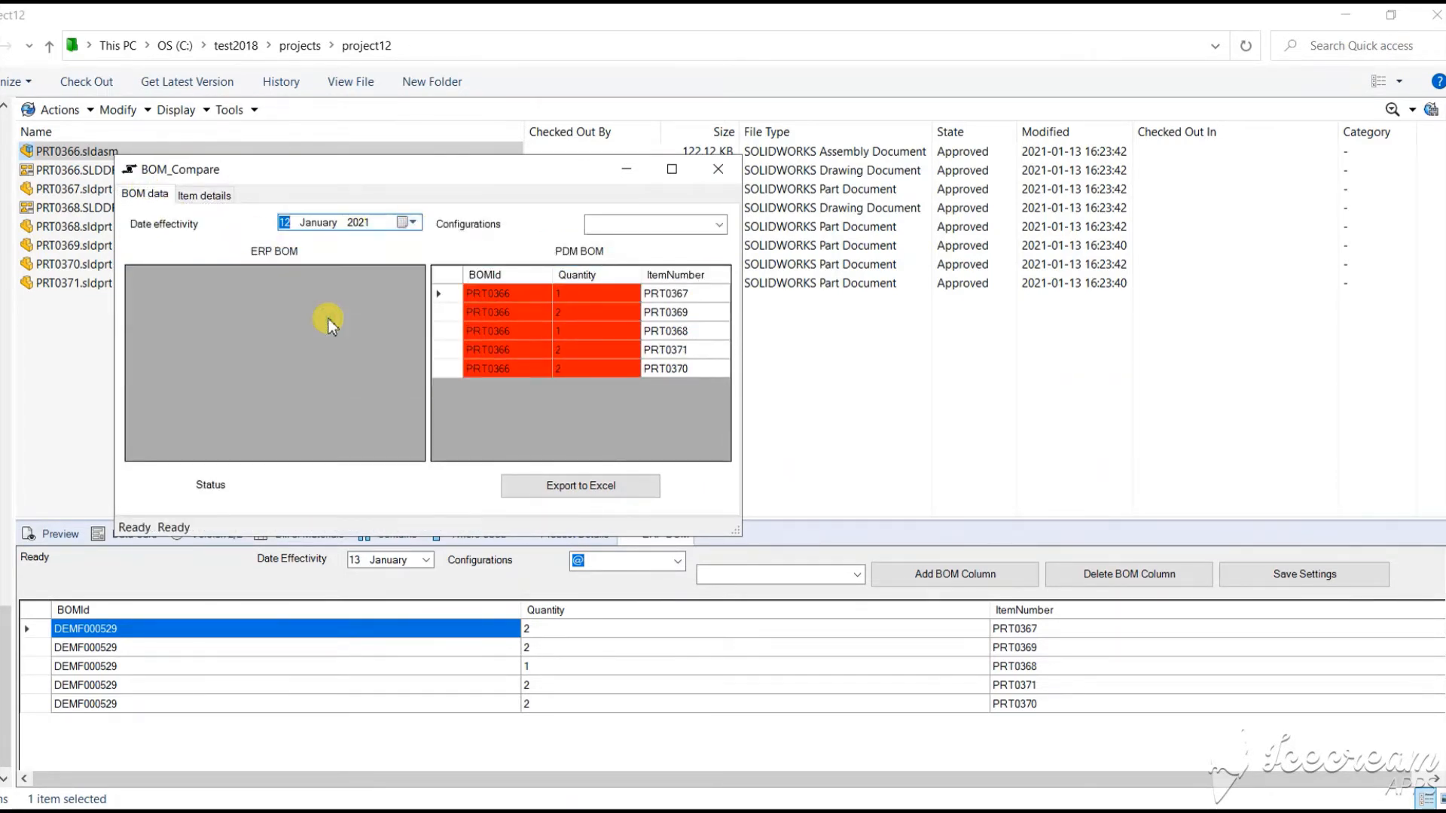
{"action": "left_click", "coordinate": [556, 485]}
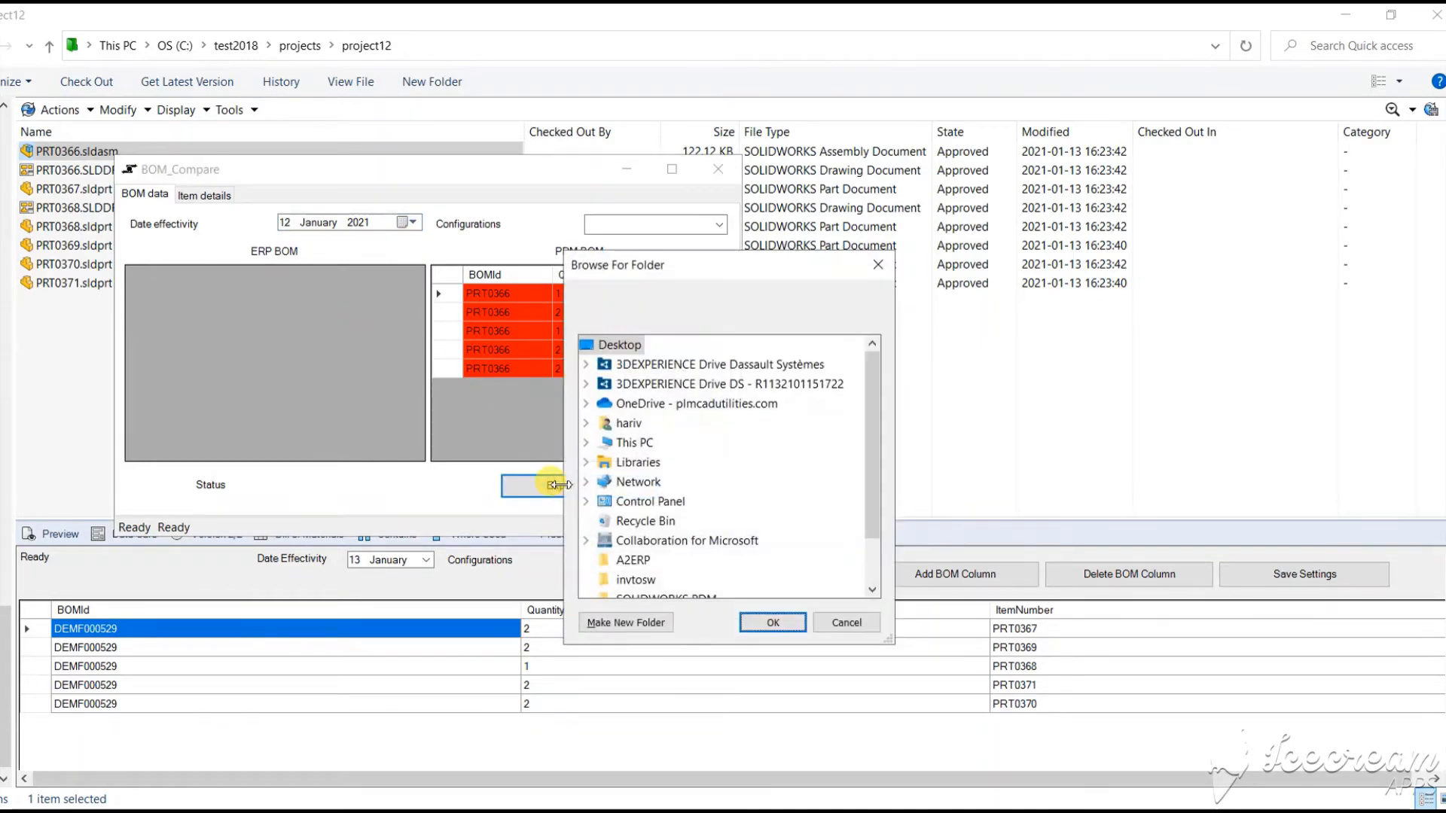
{"action": "left_click", "coordinate": [776, 623]}
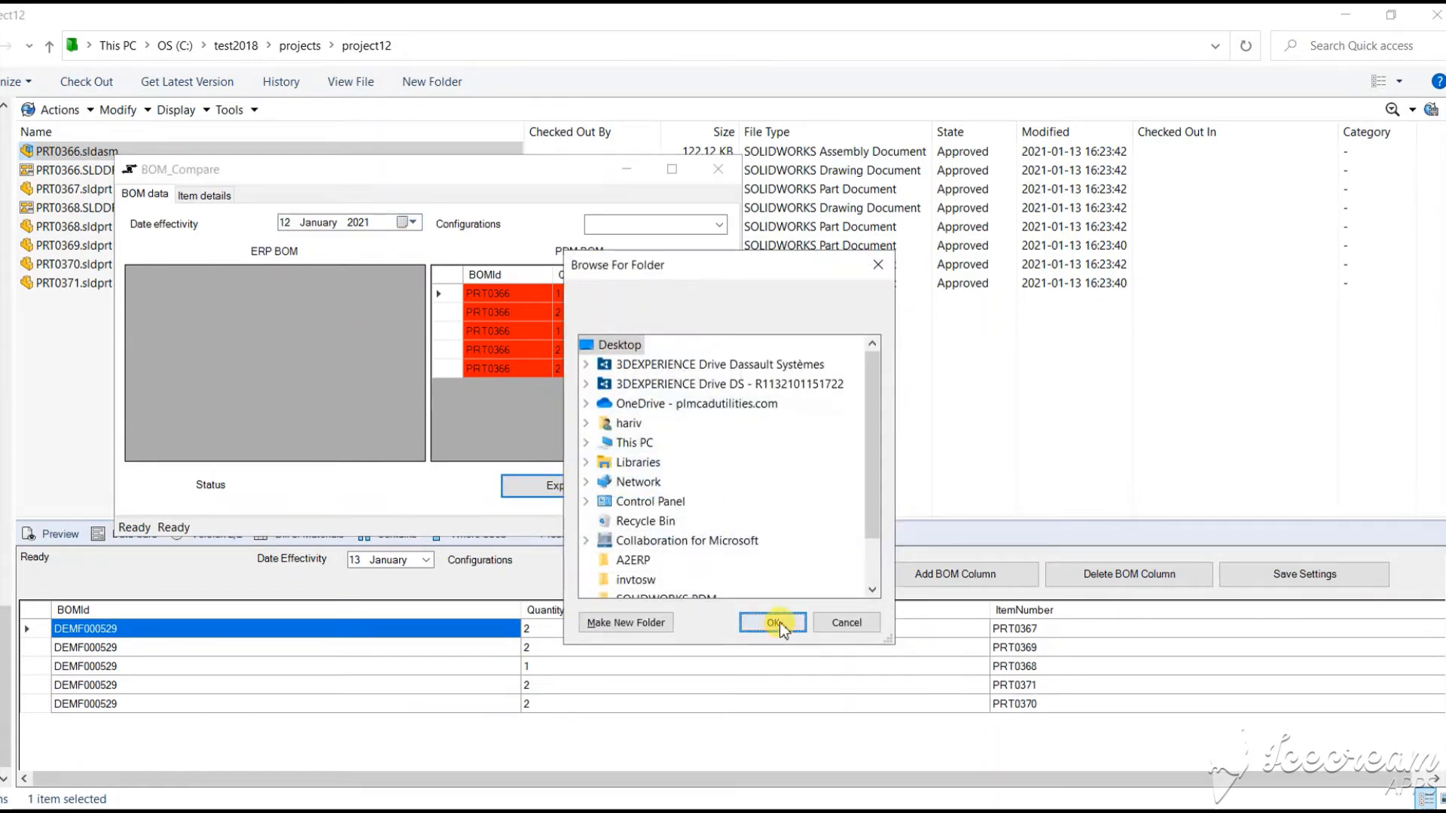
{"action": "left_click", "coordinate": [410, 222]}
{"action": "left_click", "coordinate": [353, 315]}
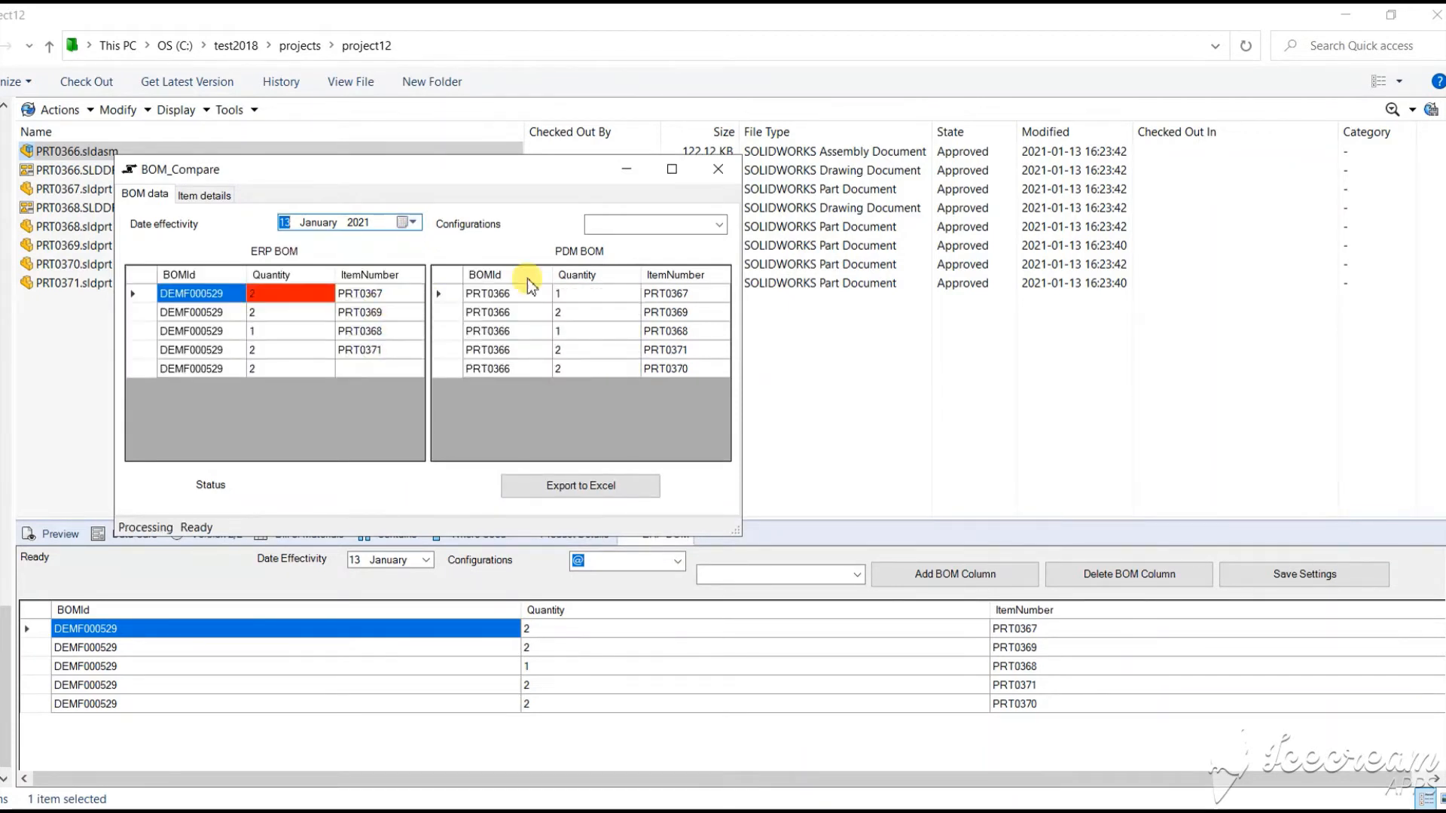
{"action": "left_click", "coordinate": [718, 169]}
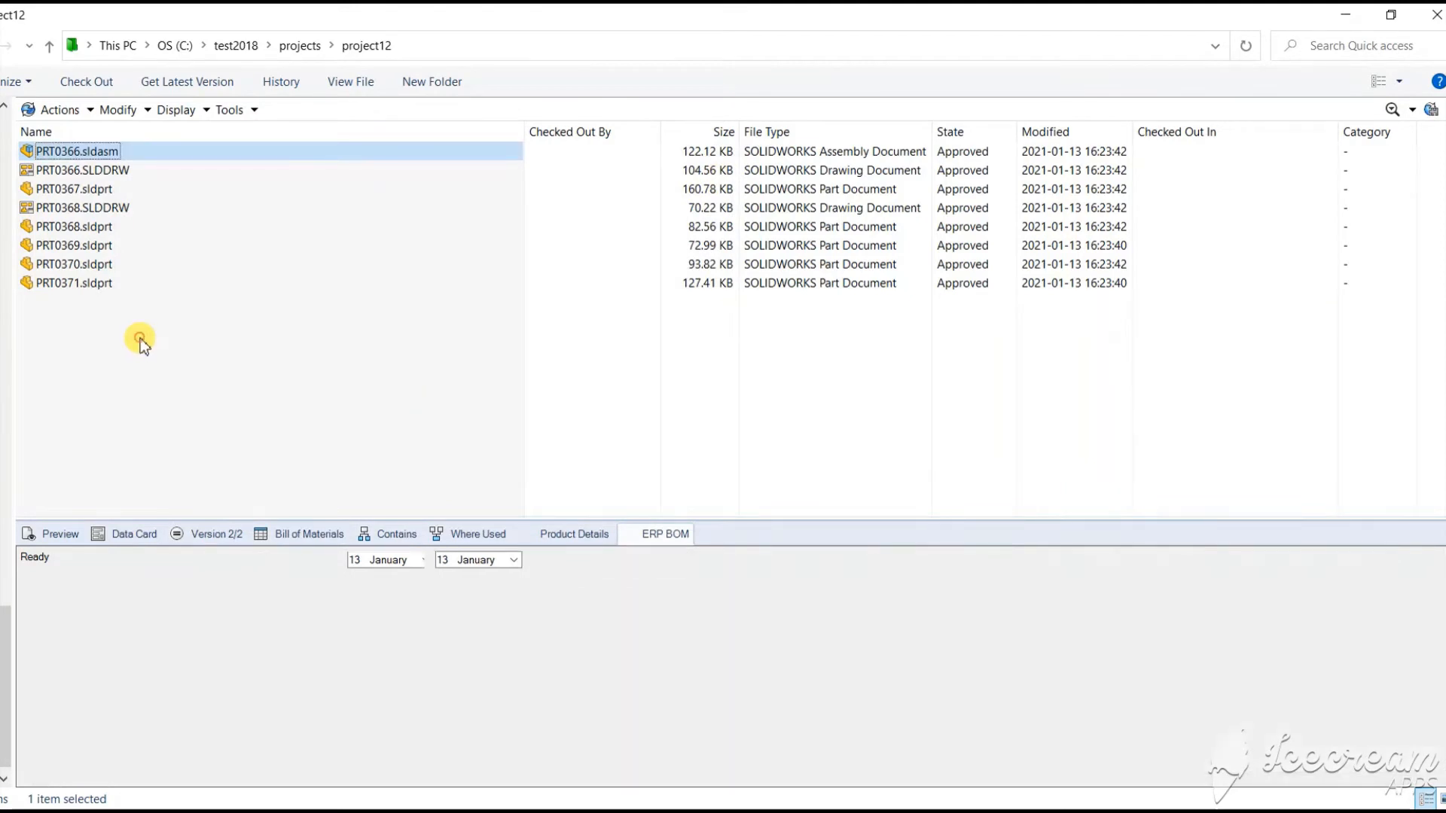
Create new part 000003811.SLDPRT in project12 using the proposed part number
{"action": "right_click", "coordinate": [140, 337]}
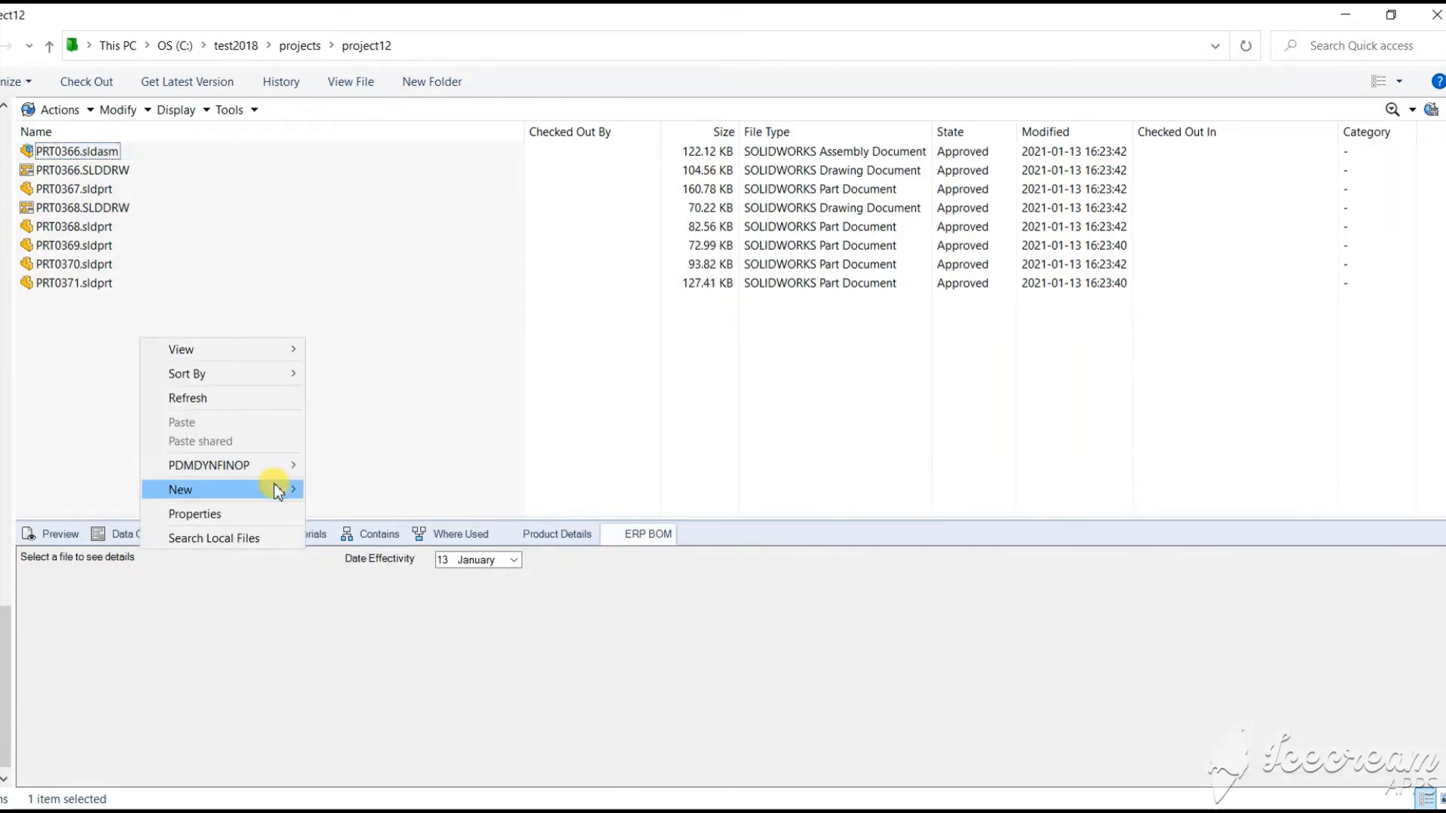
{"action": "mouse_move", "coordinate": [276, 487]}
{"action": "left_click", "coordinate": [379, 521]}
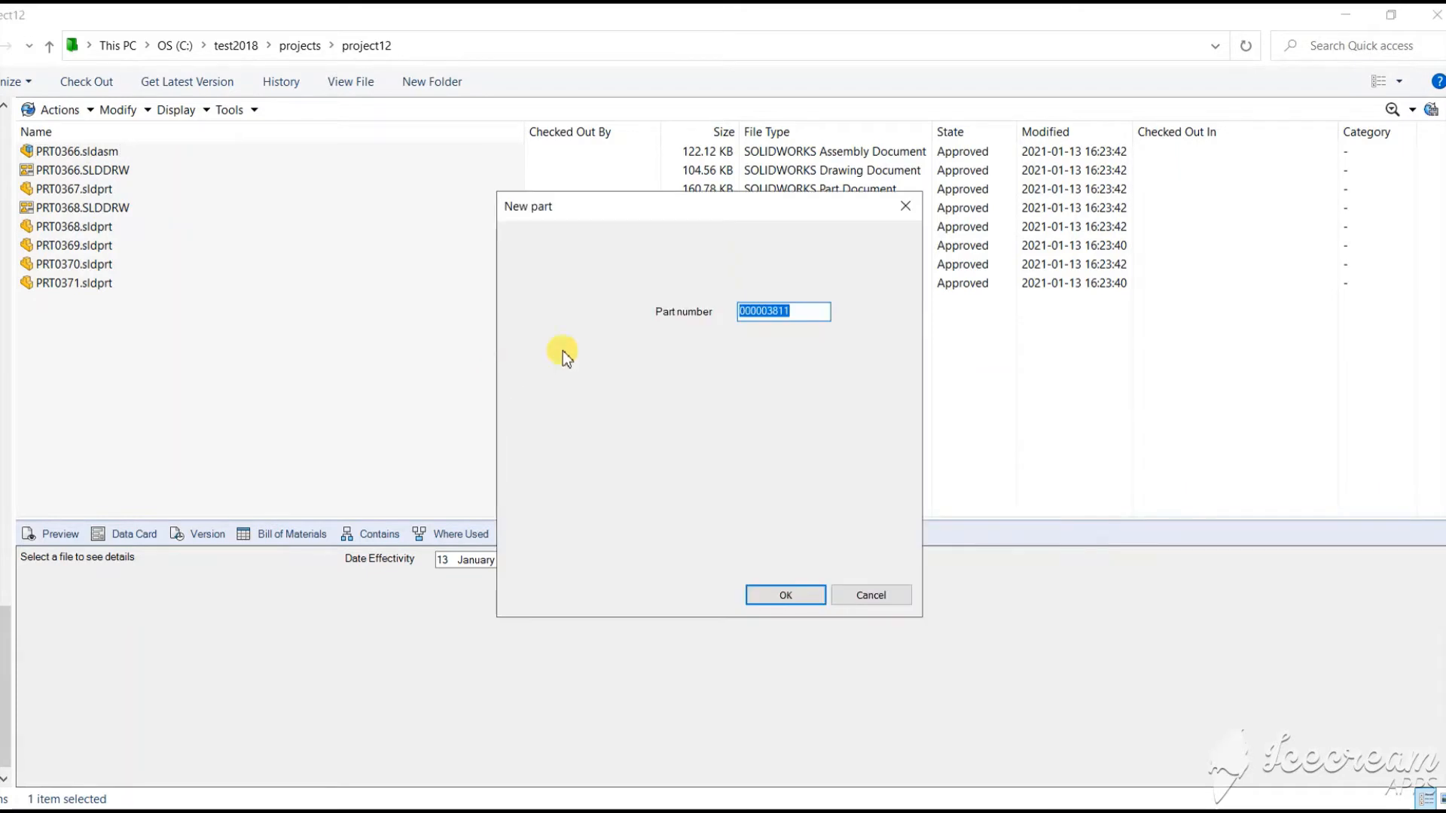
{"action": "left_click", "coordinate": [785, 595]}
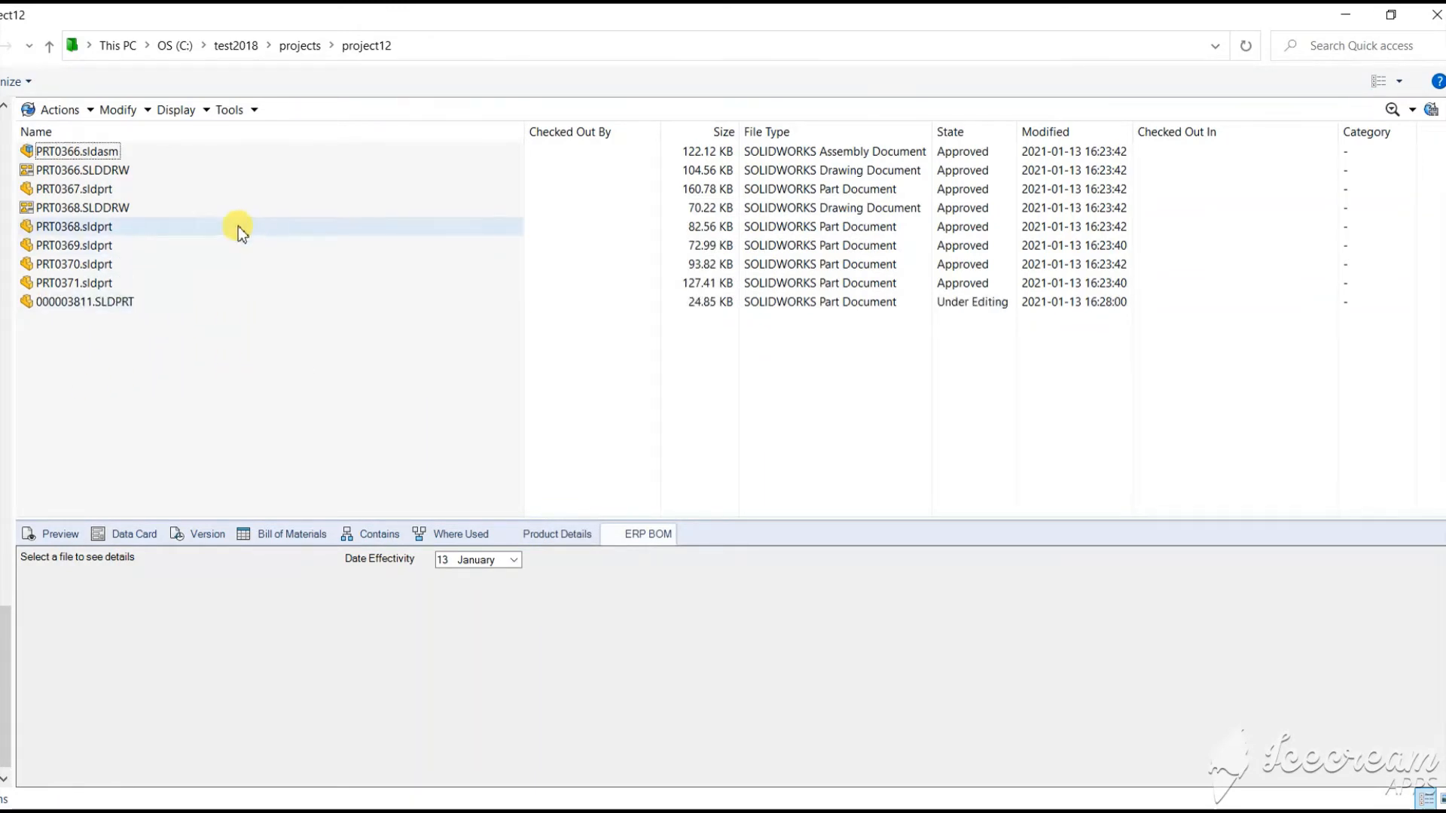
{"action": "left_click", "coordinate": [101, 154]}
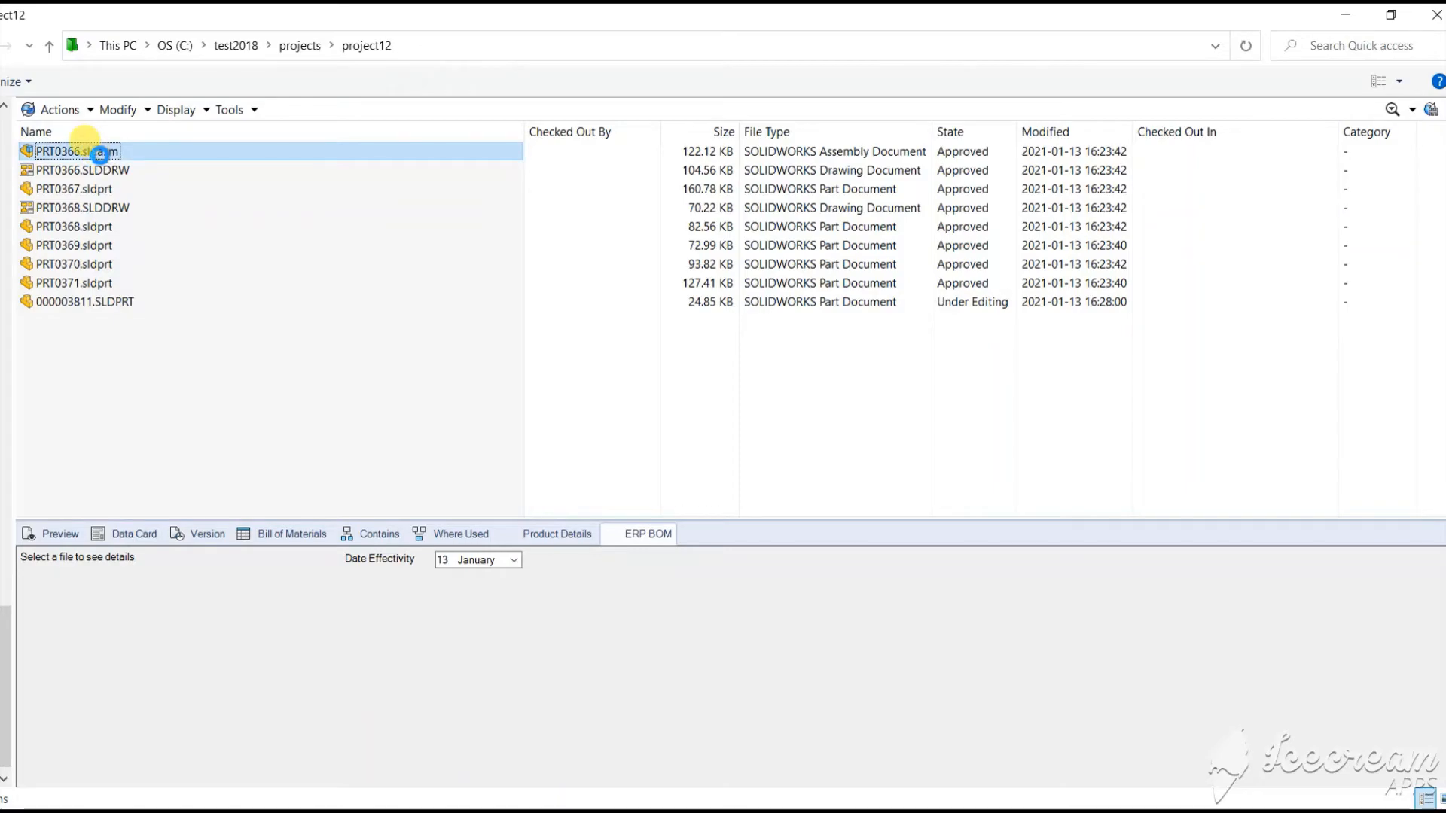
Open PRT0366.sldasm in SOLIDWORKS and compare its BOM with ERP, flagging PRT0367 quantity 2 versus 1
{"action": "double_click", "coordinate": [100, 153]}
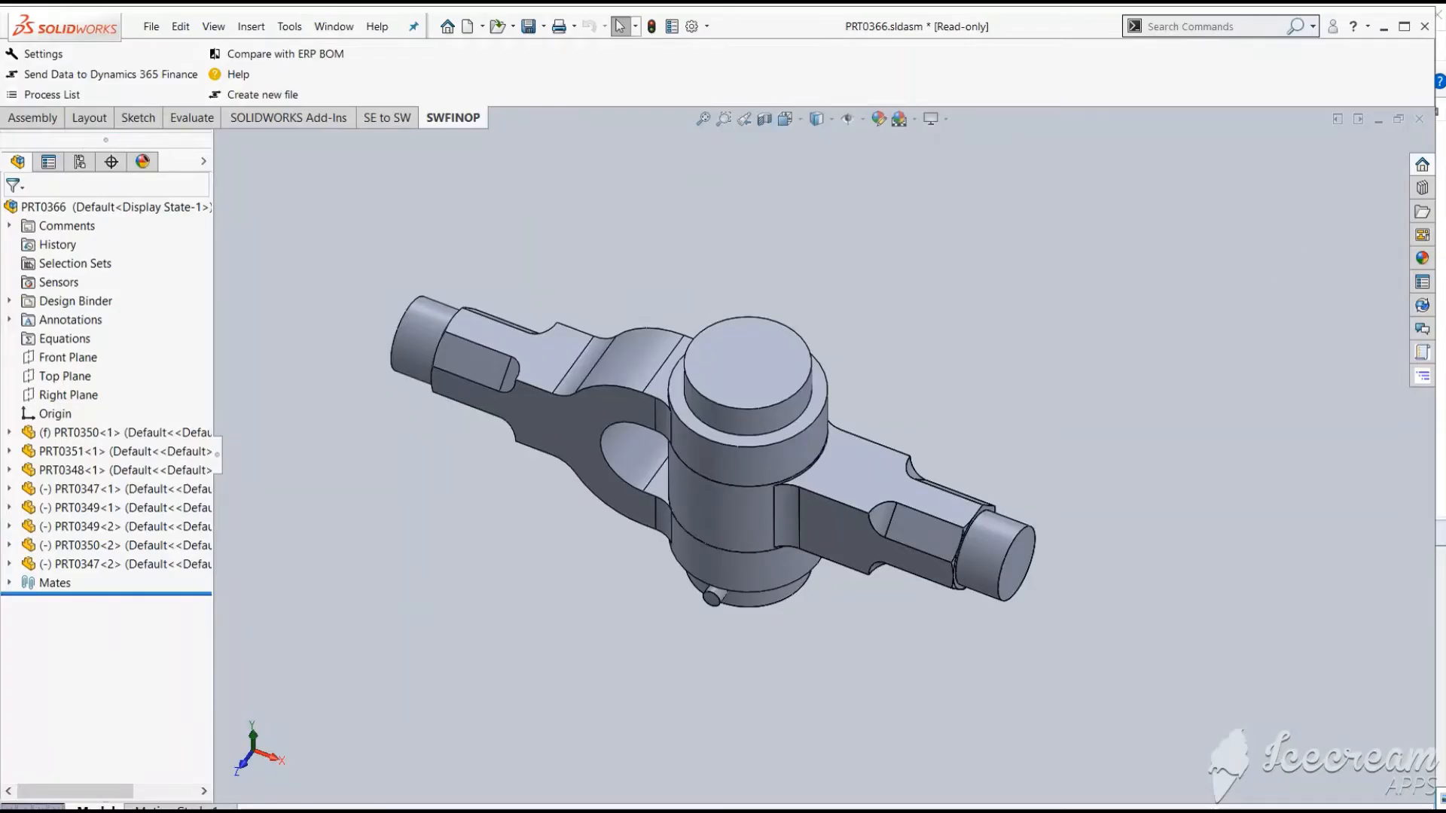
{"action": "left_click", "coordinate": [1423, 352]}
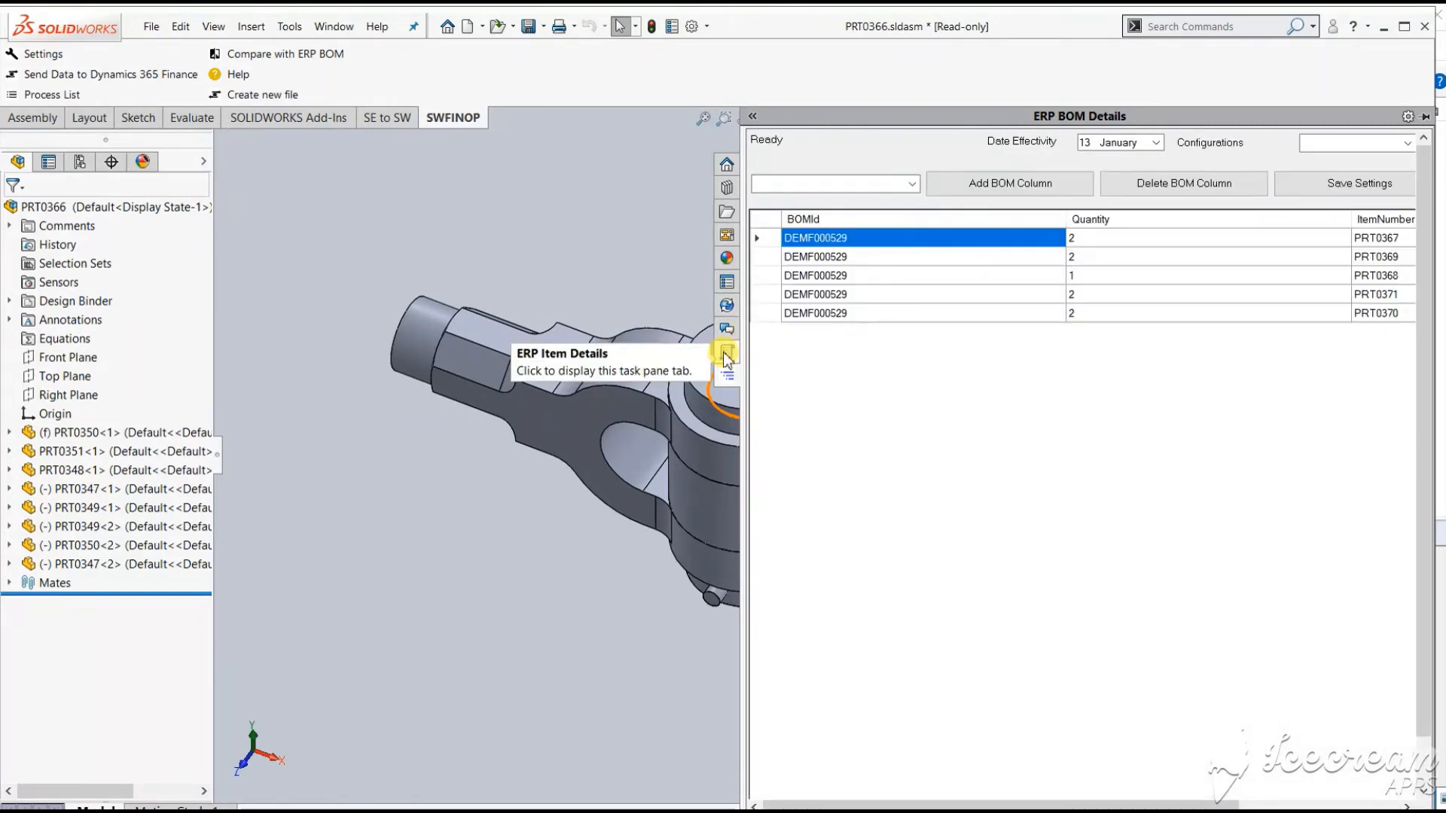
{"action": "left_click", "coordinate": [728, 354]}
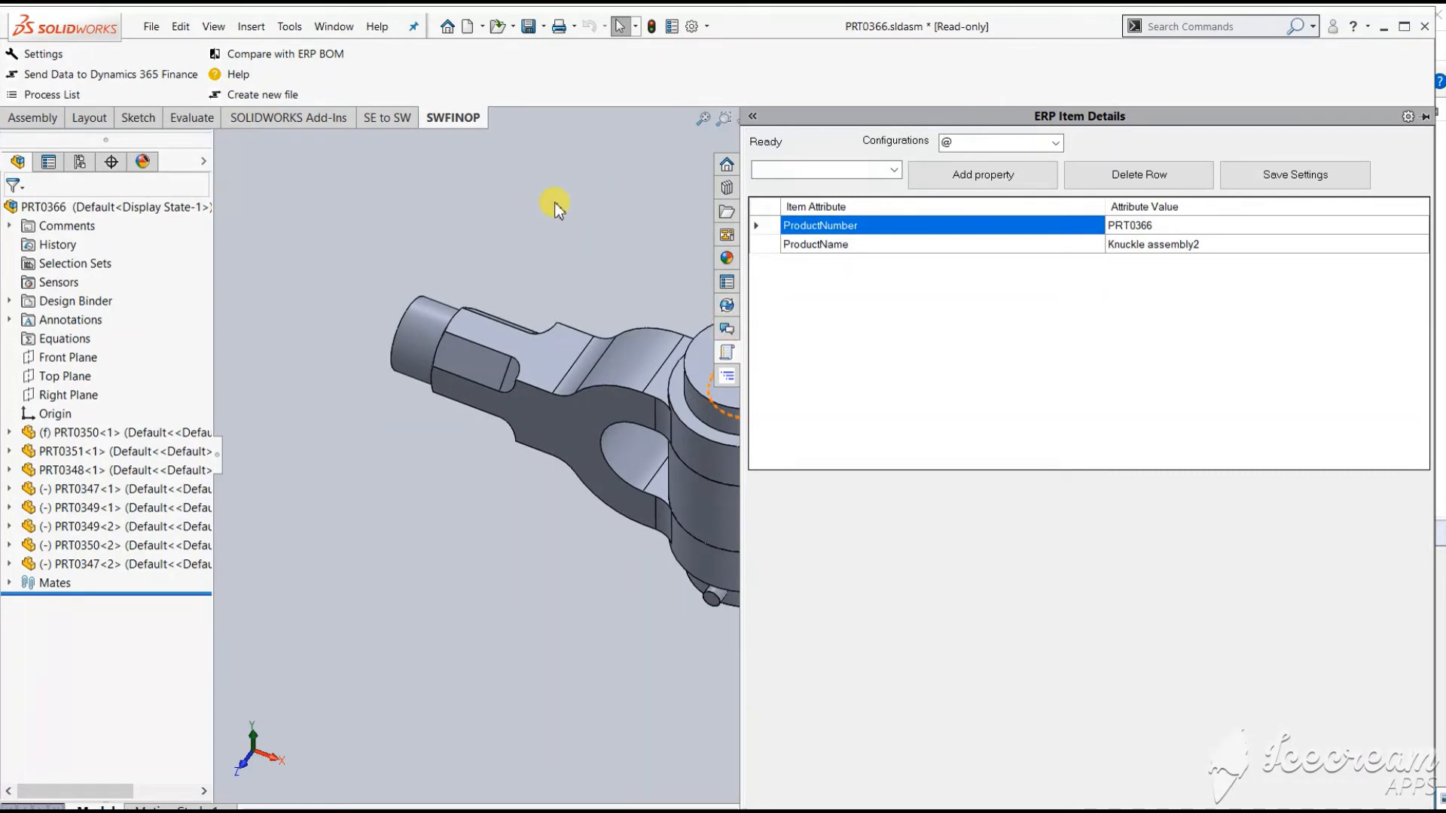
{"action": "left_click", "coordinate": [248, 55]}
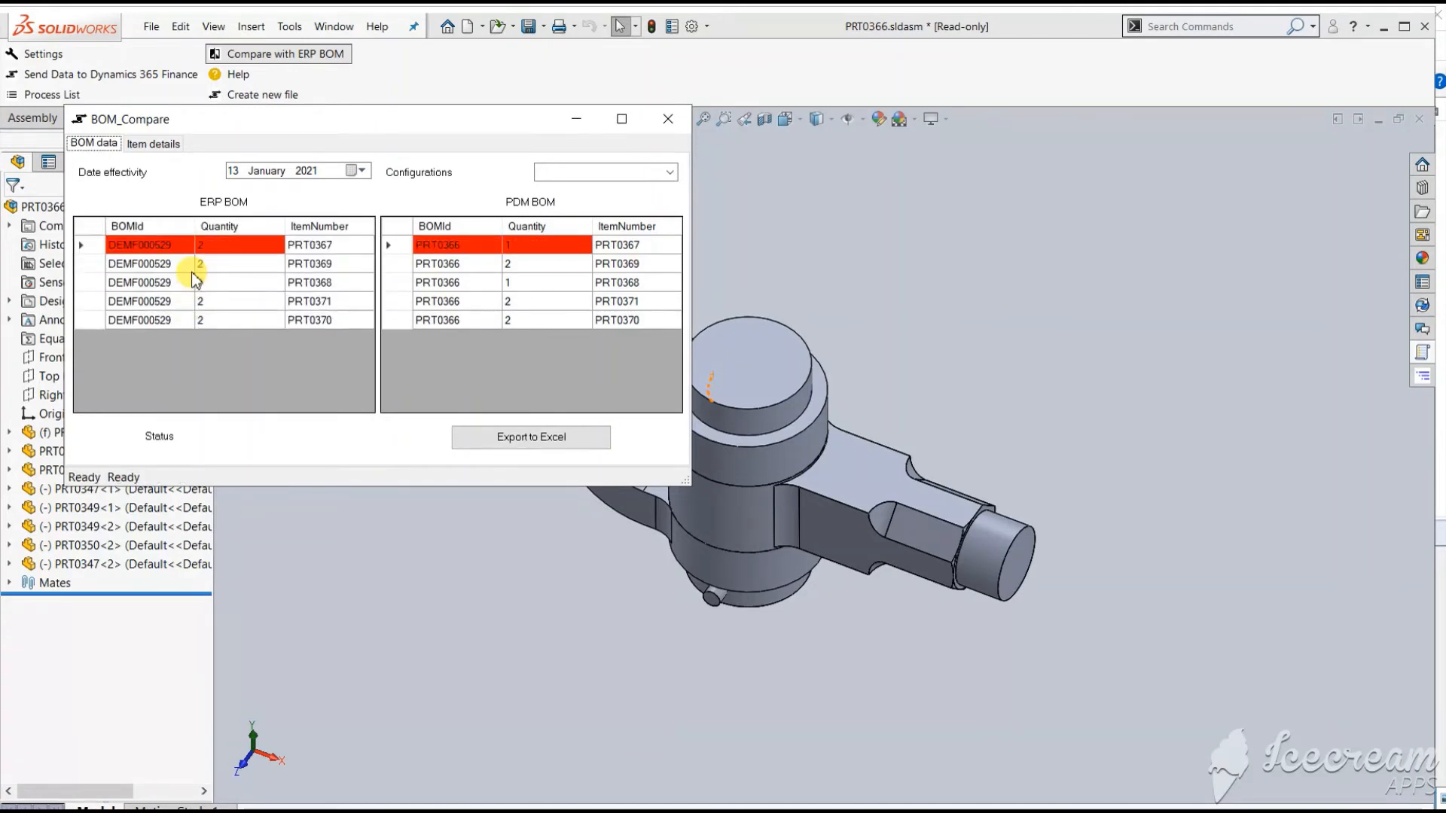
{"action": "left_click", "coordinate": [668, 120]}
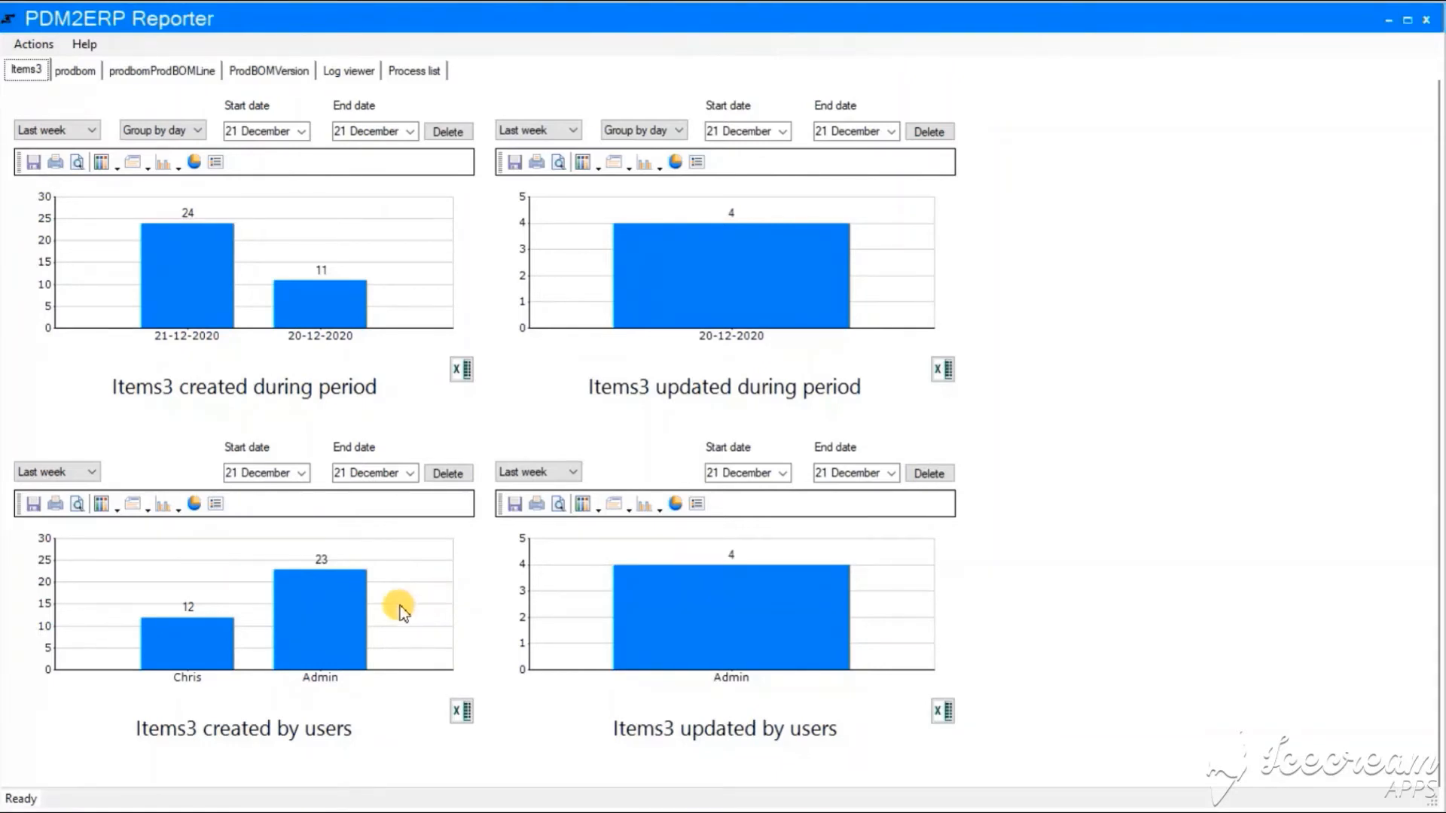
{"action": "left_click", "coordinate": [84, 473]}
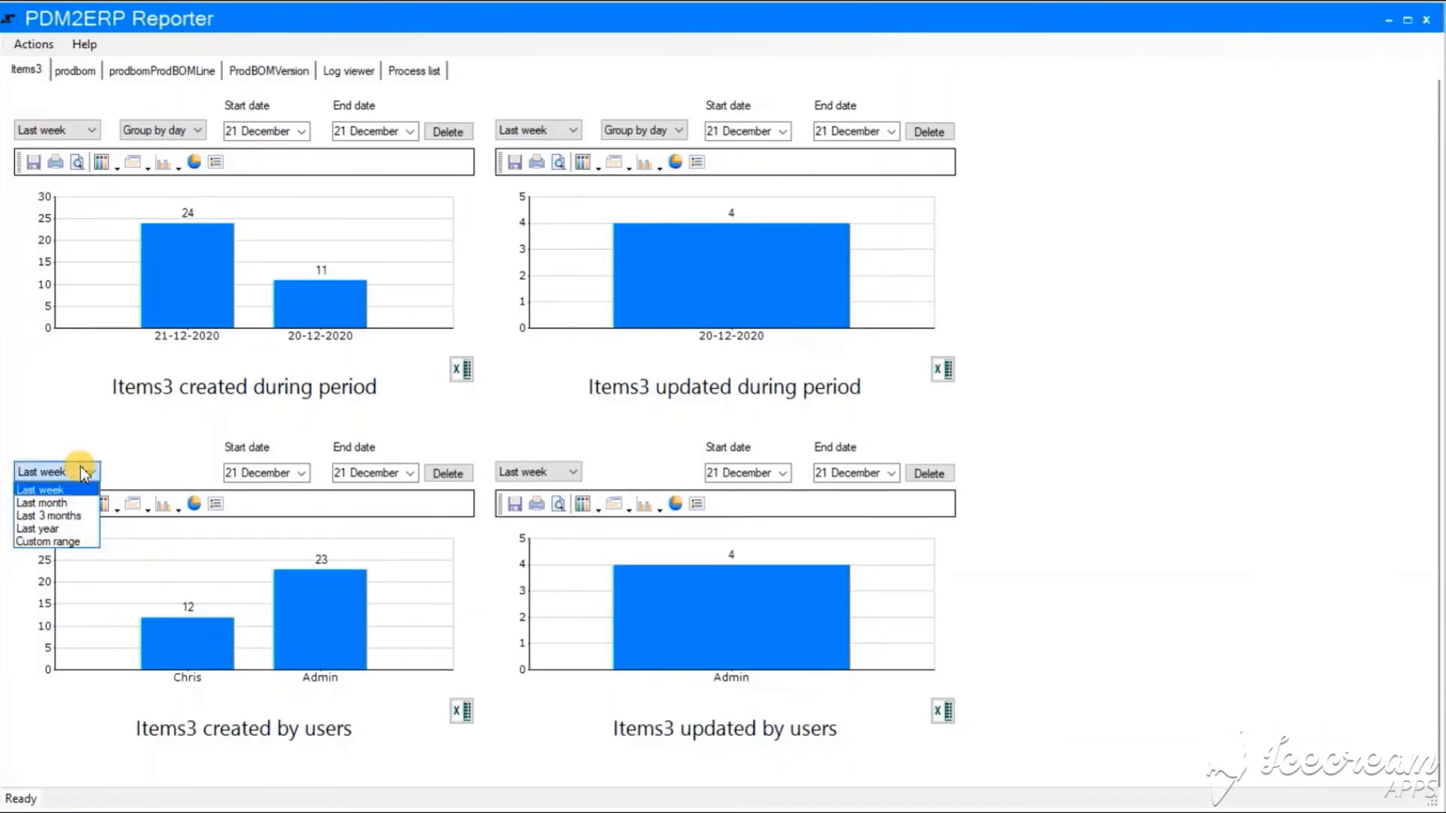
{"action": "left_click", "coordinate": [84, 473]}
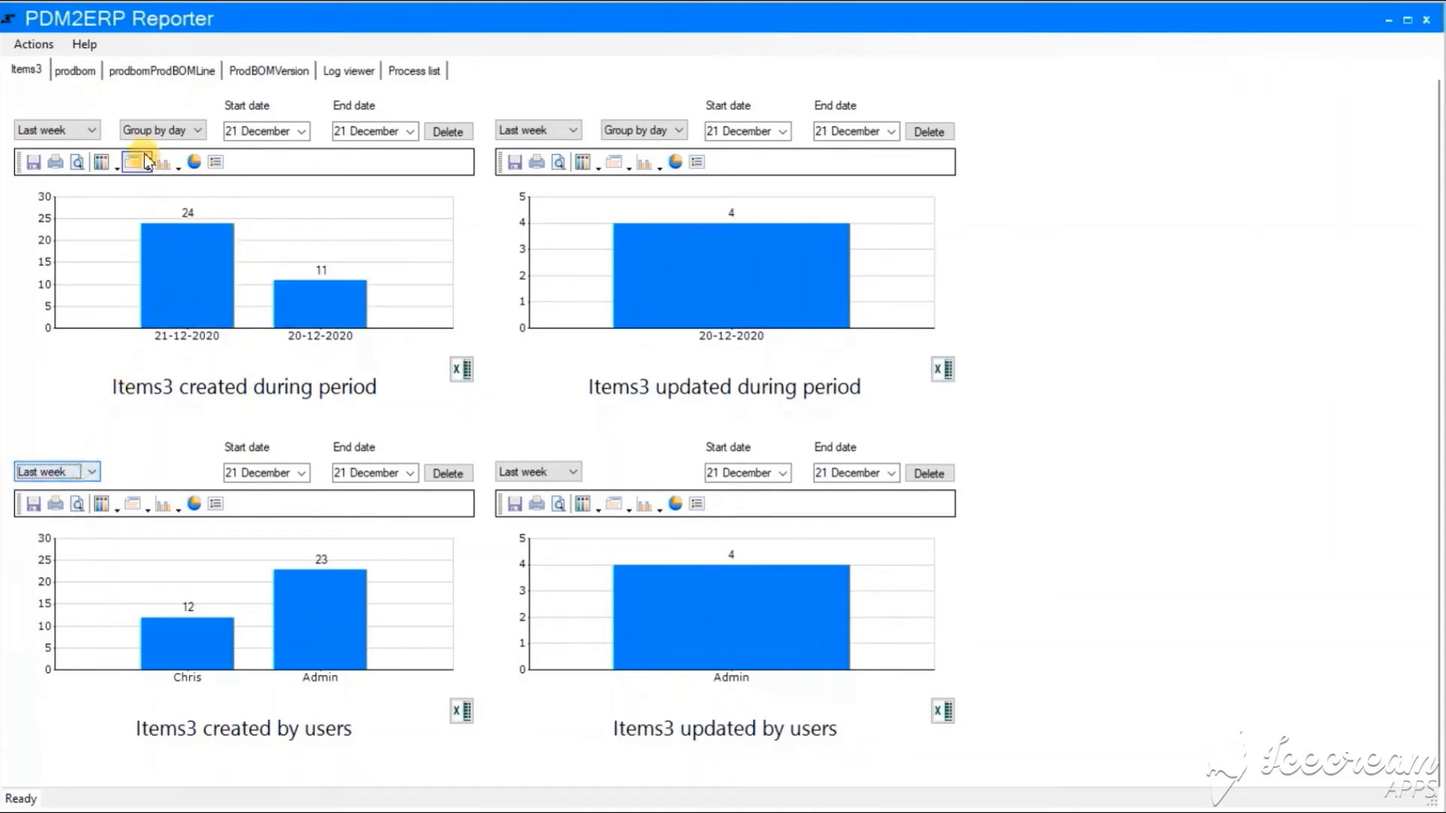
{"action": "left_click", "coordinate": [80, 131]}
{"action": "left_click", "coordinate": [81, 131]}
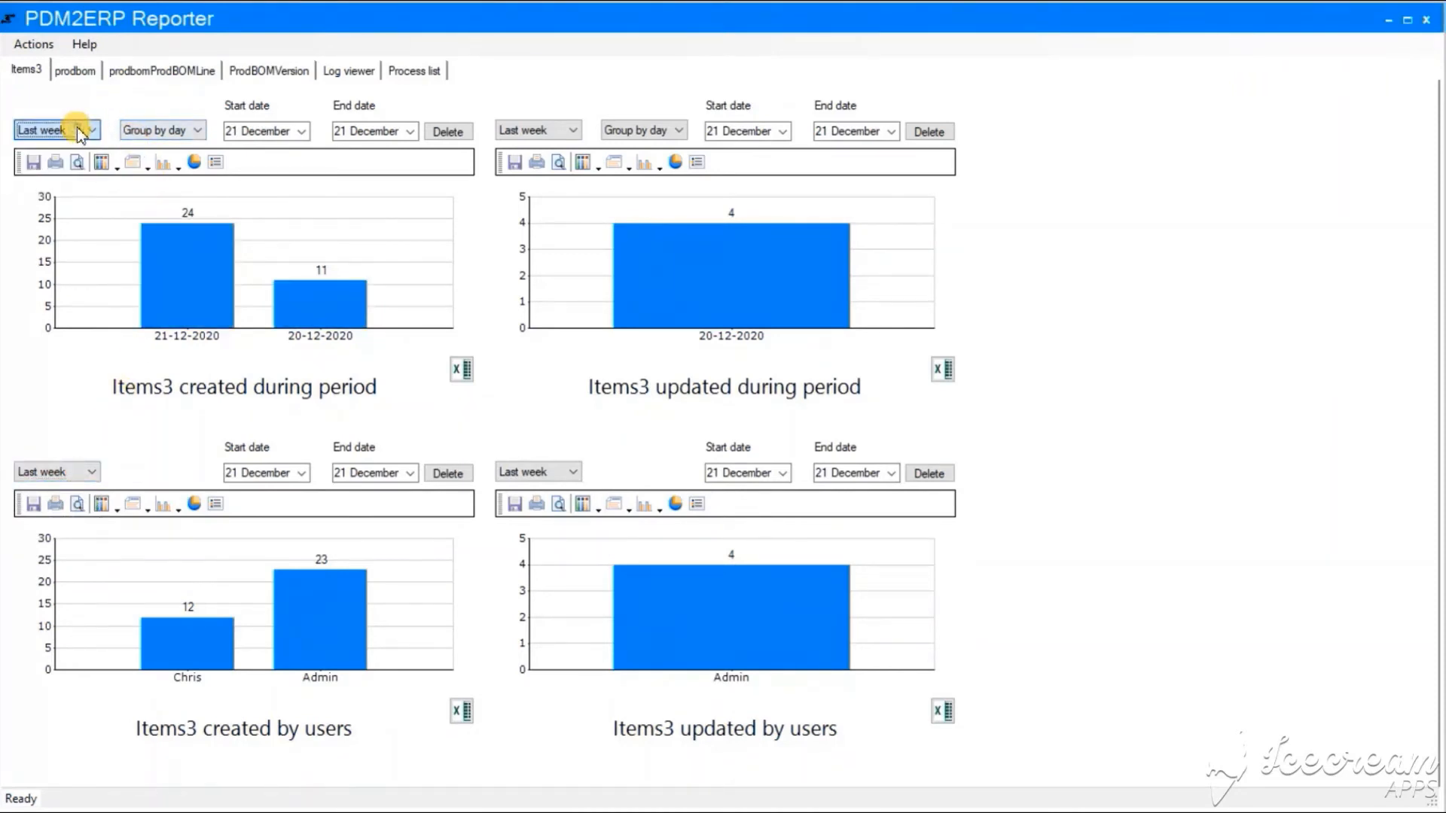
Export the 24 items created on 21-12-2020 to an Excel workbook saved in Documents
{"action": "left_click", "coordinate": [215, 278]}
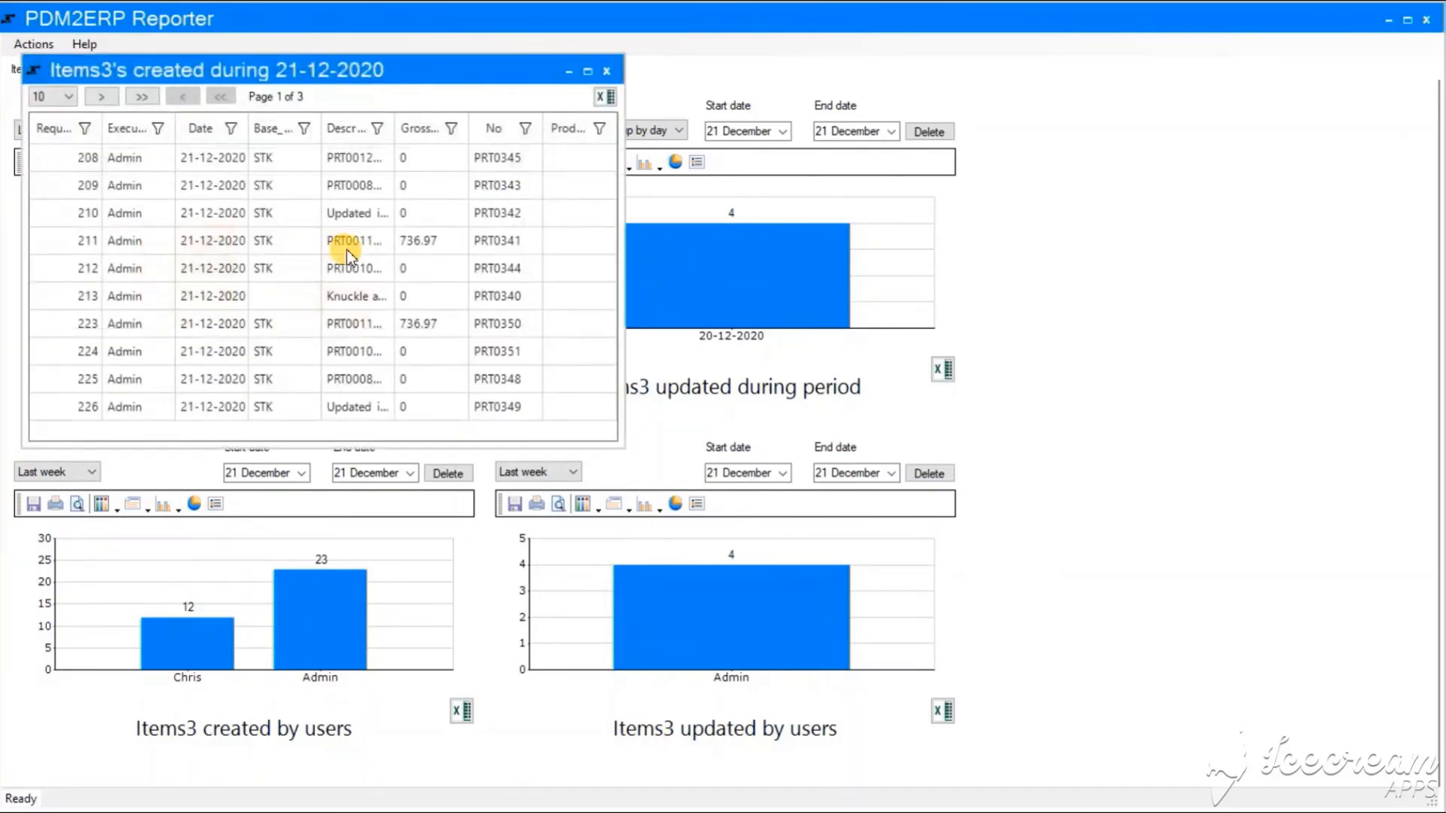
{"action": "left_click_drag", "start_coordinate": [613, 226], "coordinate": [964, 235]}
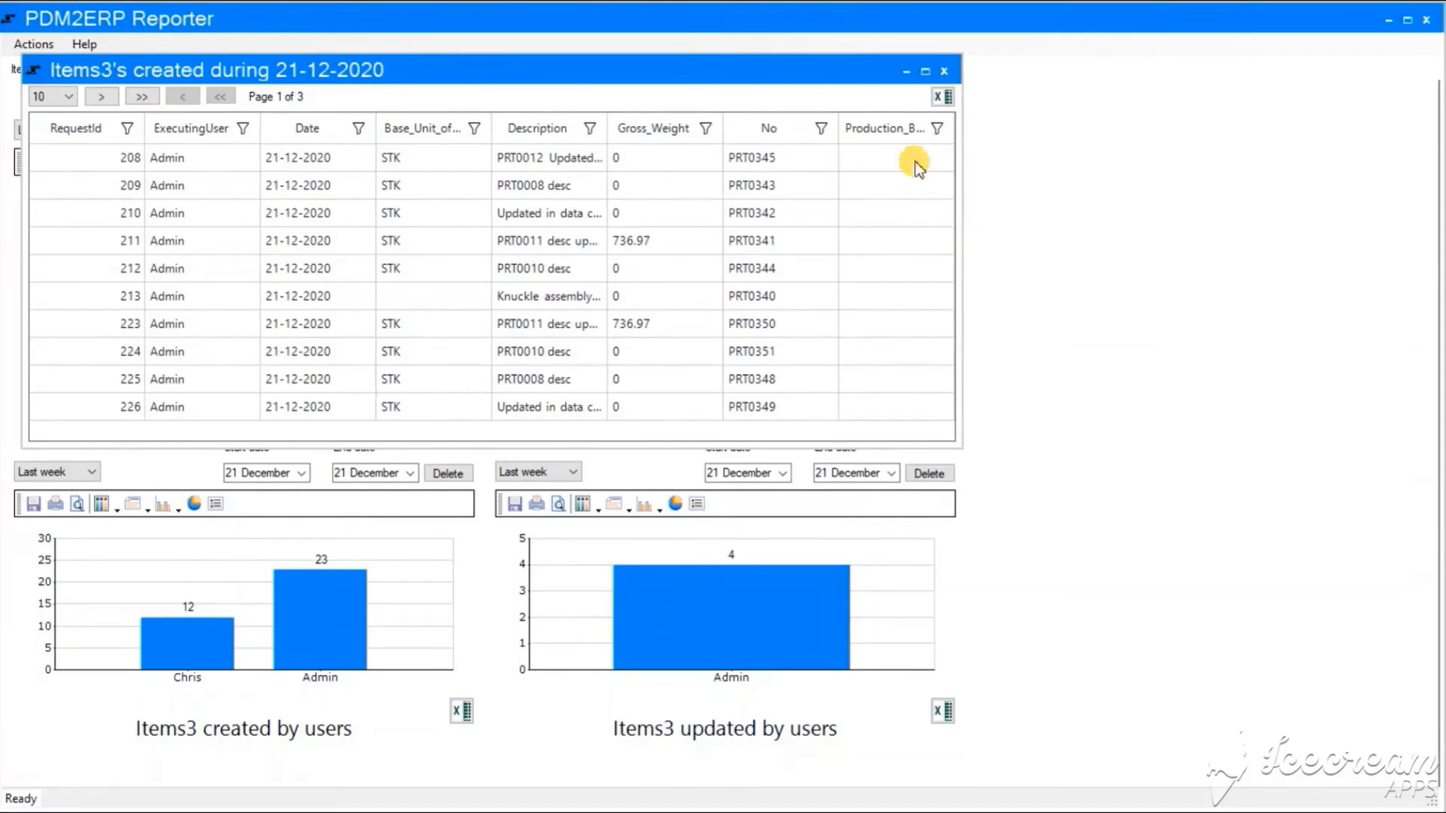
{"action": "left_click", "coordinate": [942, 97]}
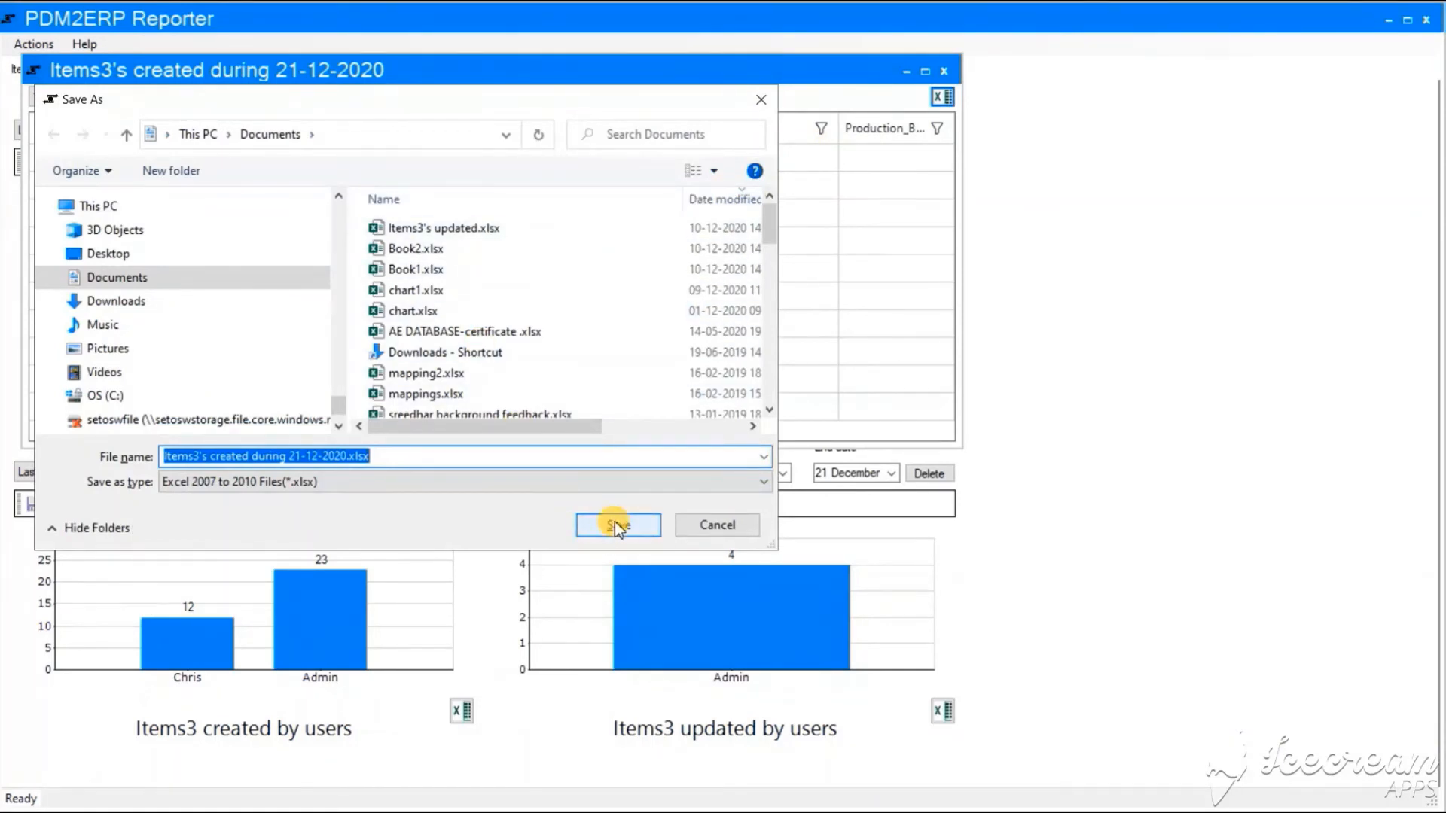
{"action": "left_click", "coordinate": [614, 521]}
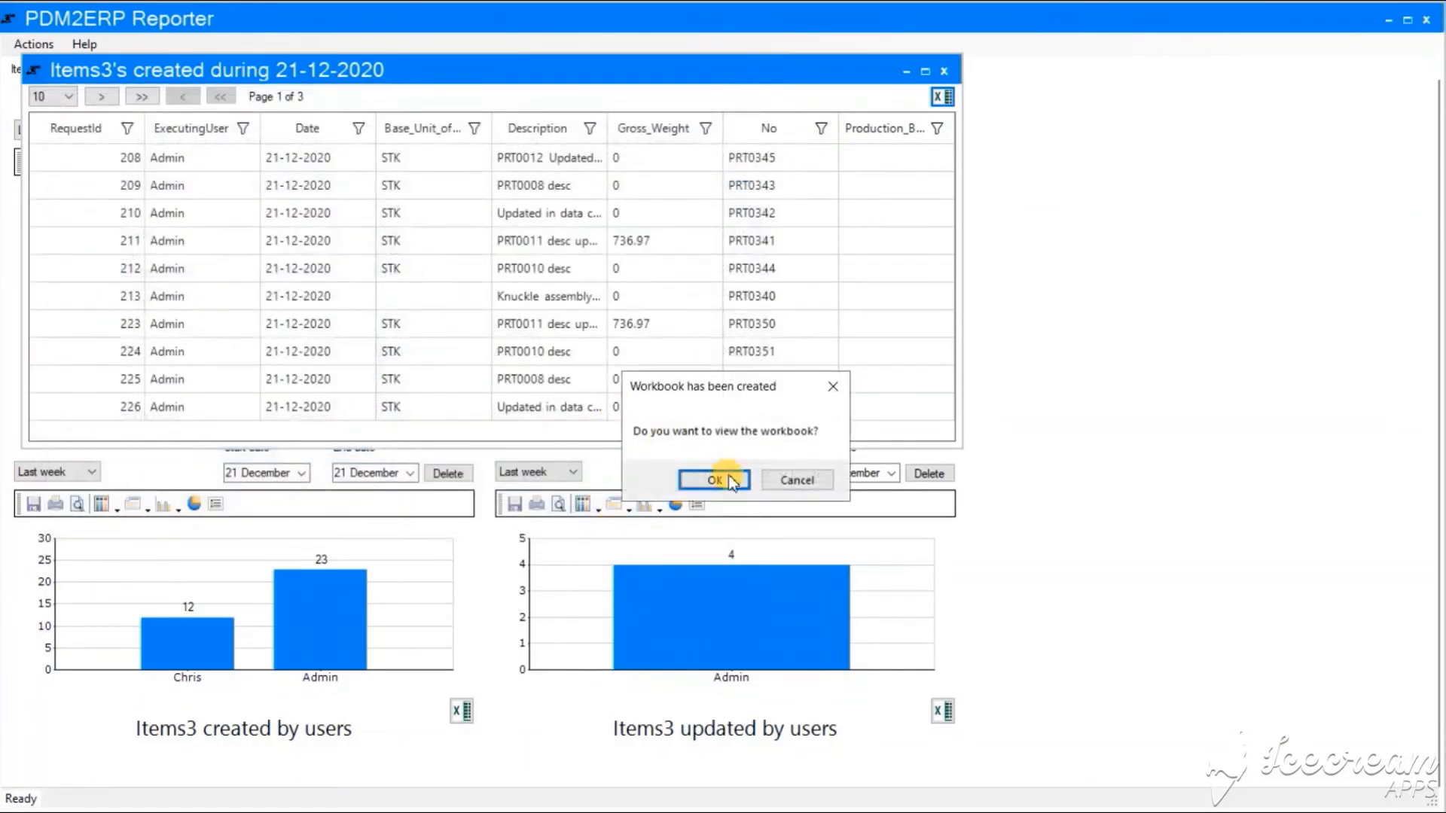
{"action": "left_click", "coordinate": [728, 482]}
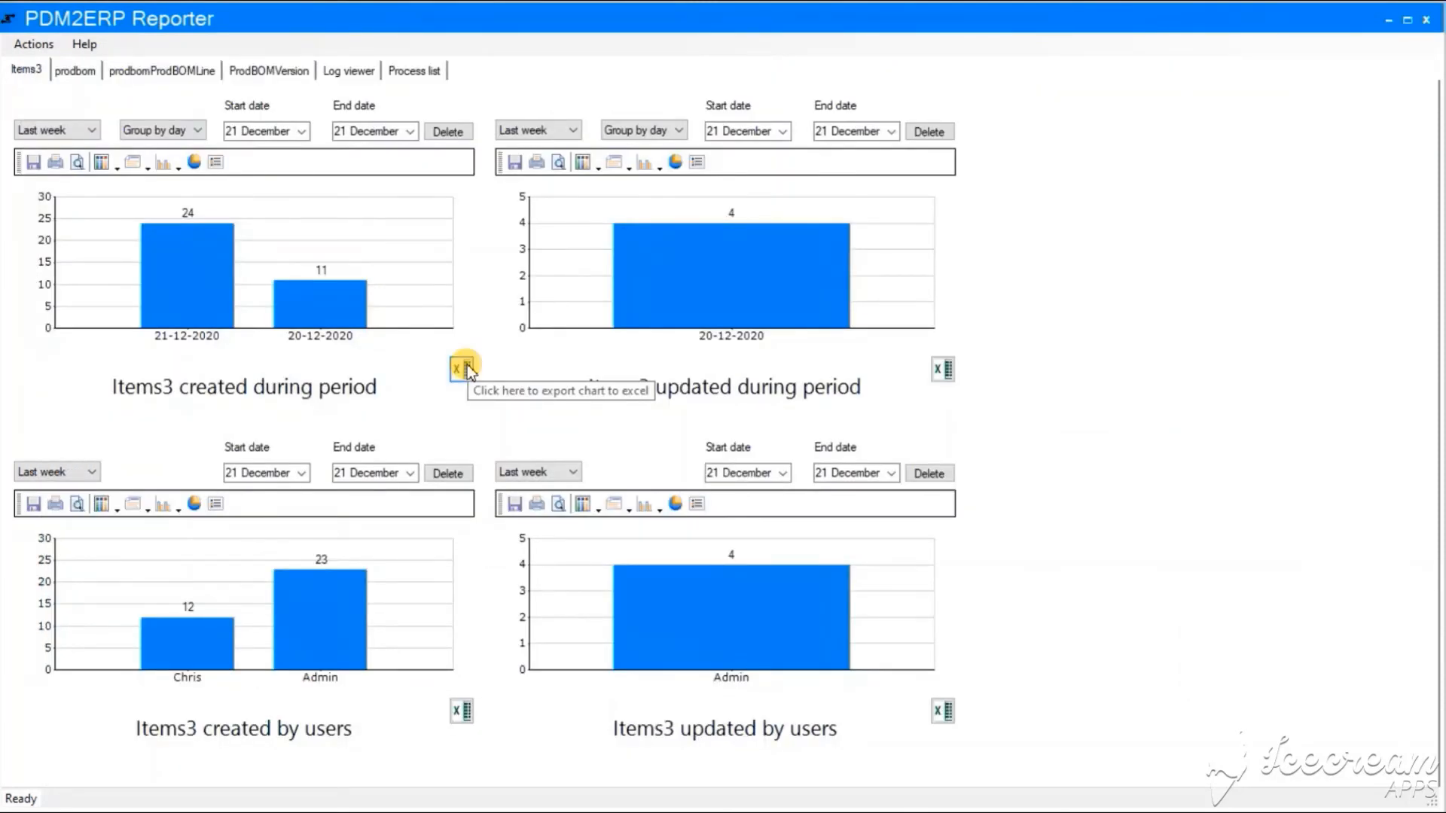
Export the created-during-period chart as 'Items created graph.xlsx', then show it as a pie chart
{"action": "left_click", "coordinate": [463, 369]}
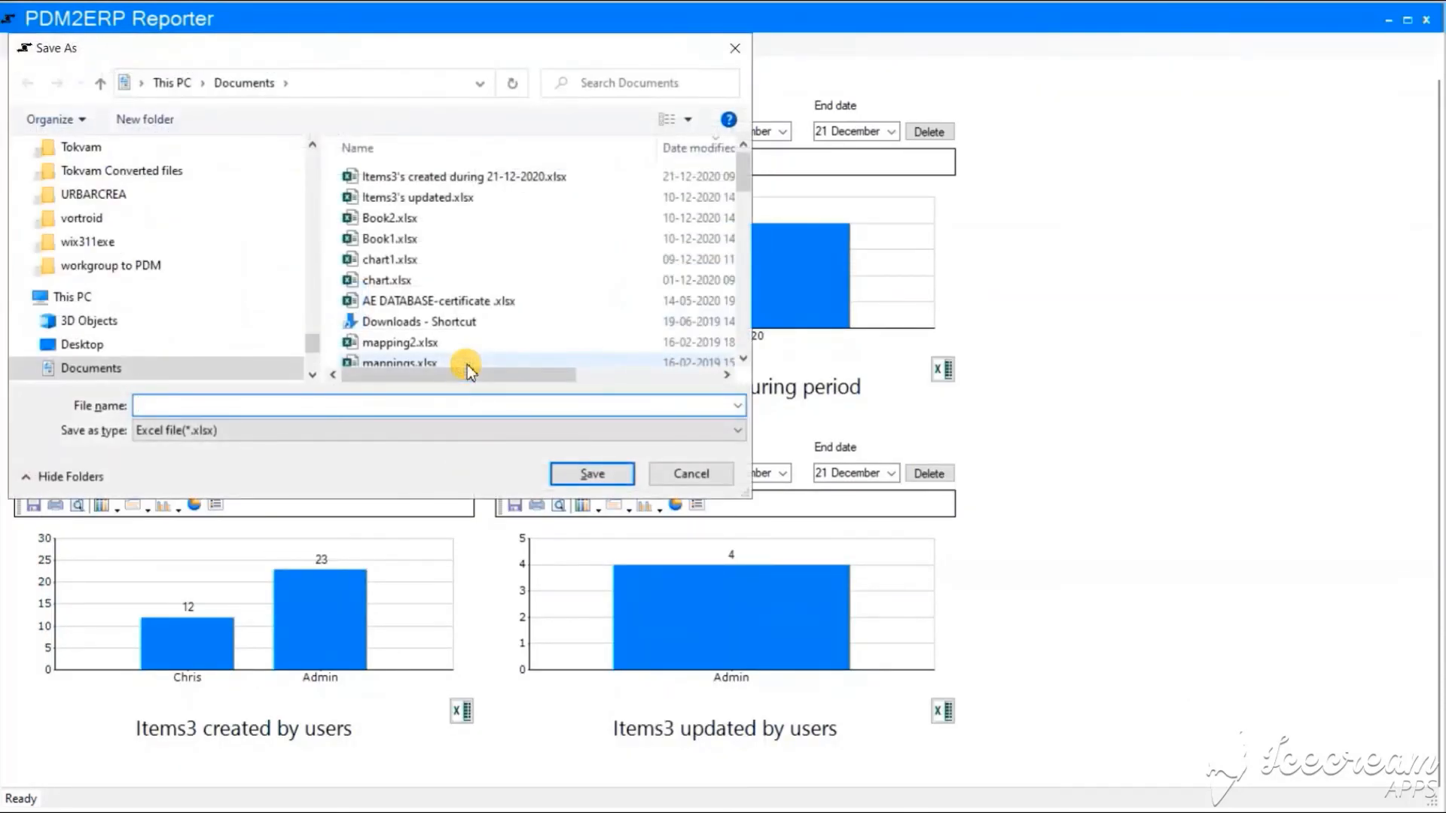
{"action": "left_click", "coordinate": [437, 406]}
{"action": "type", "text": "Ite"}
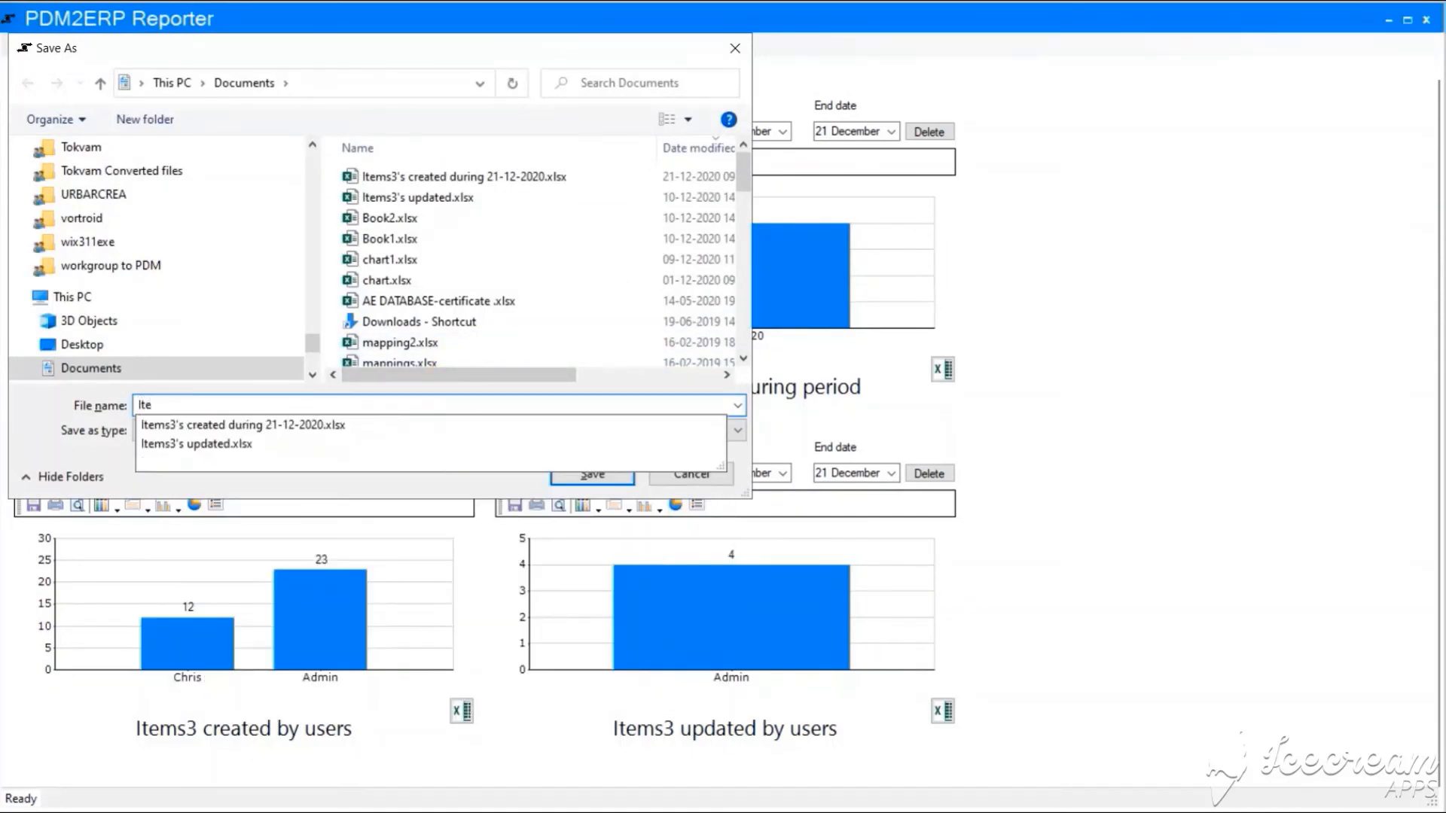
{"action": "type", "text": "ms created graph"}
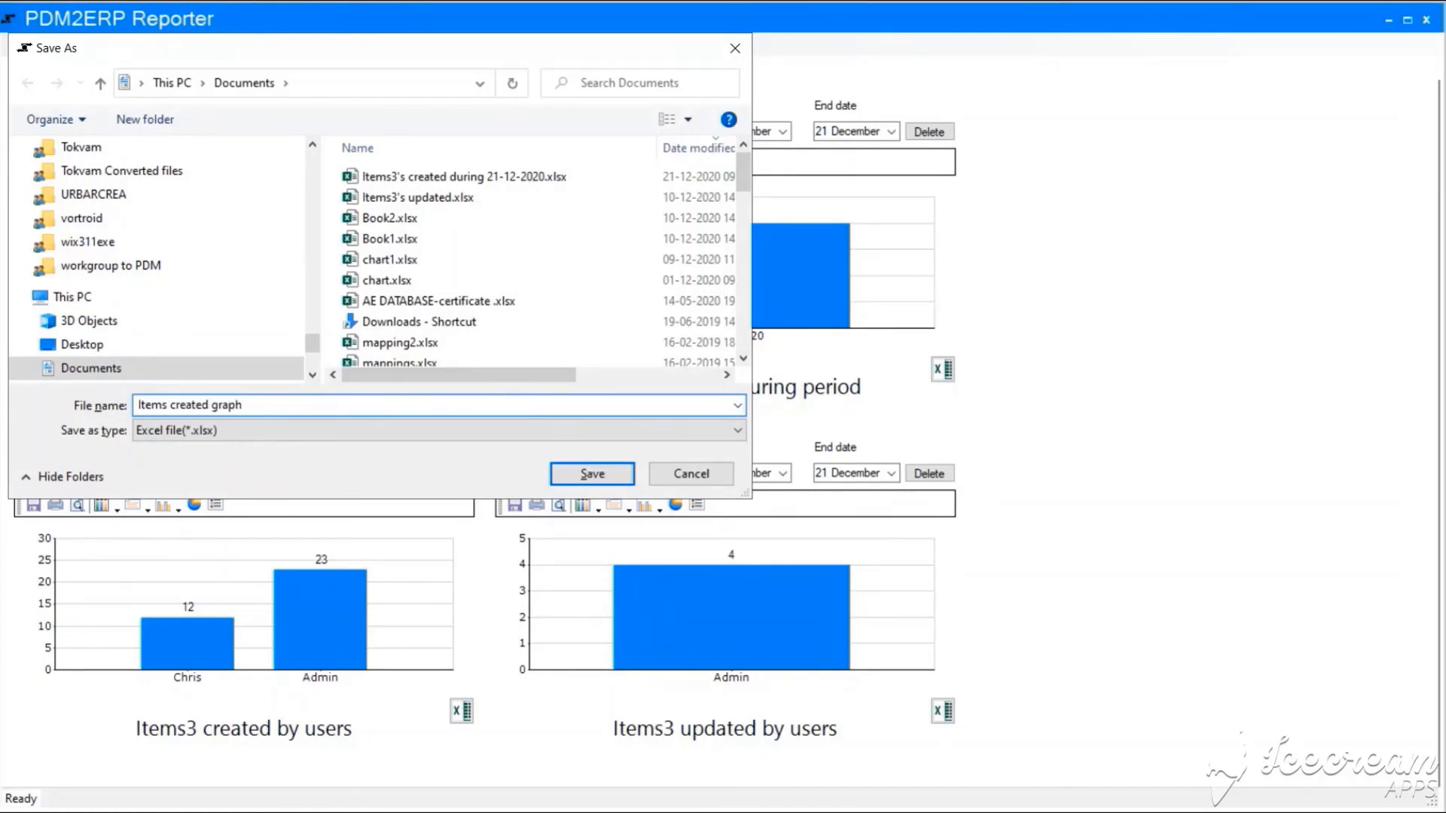
{"action": "left_click", "coordinate": [580, 472]}
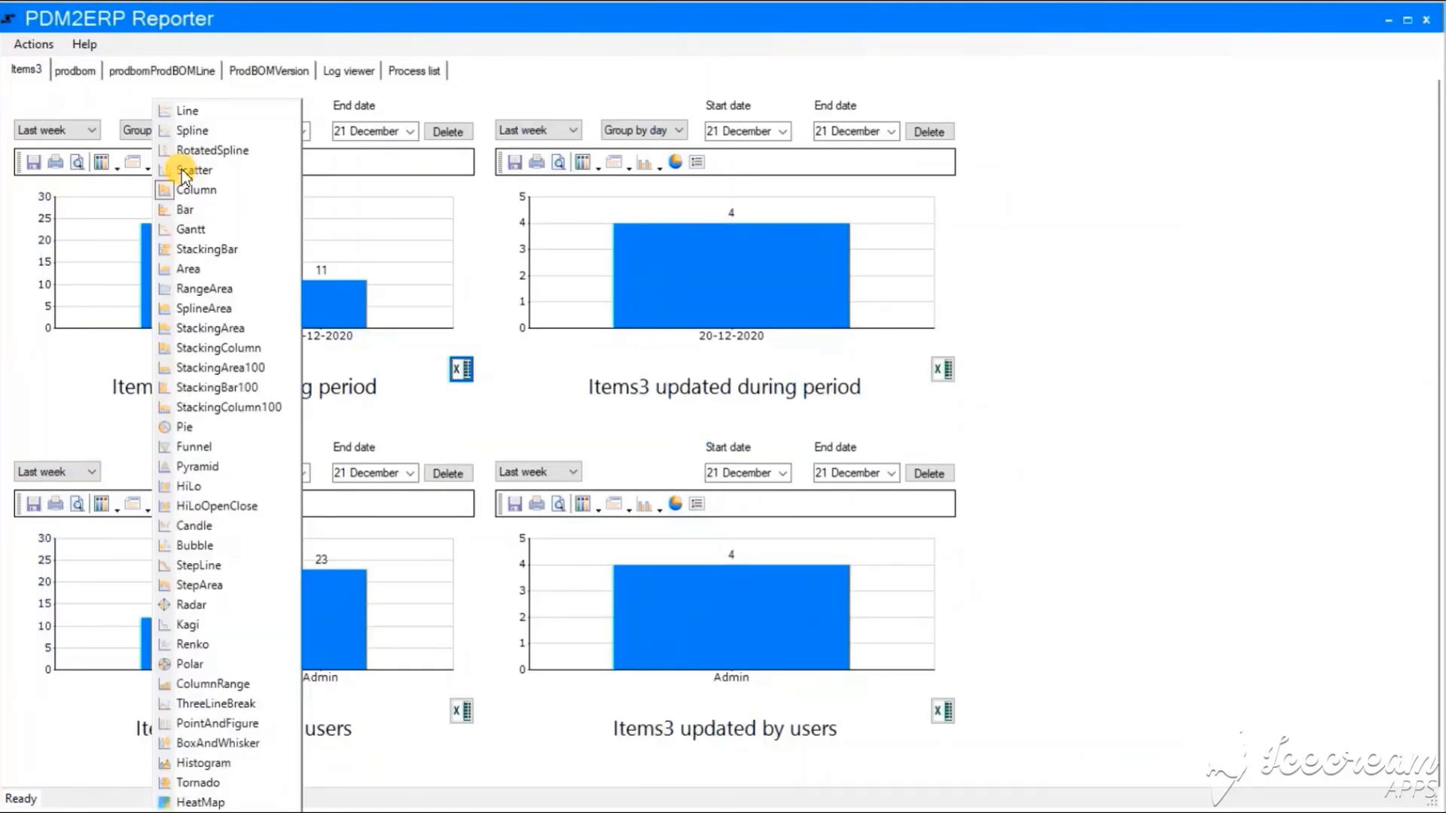
{"action": "left_click", "coordinate": [190, 427]}
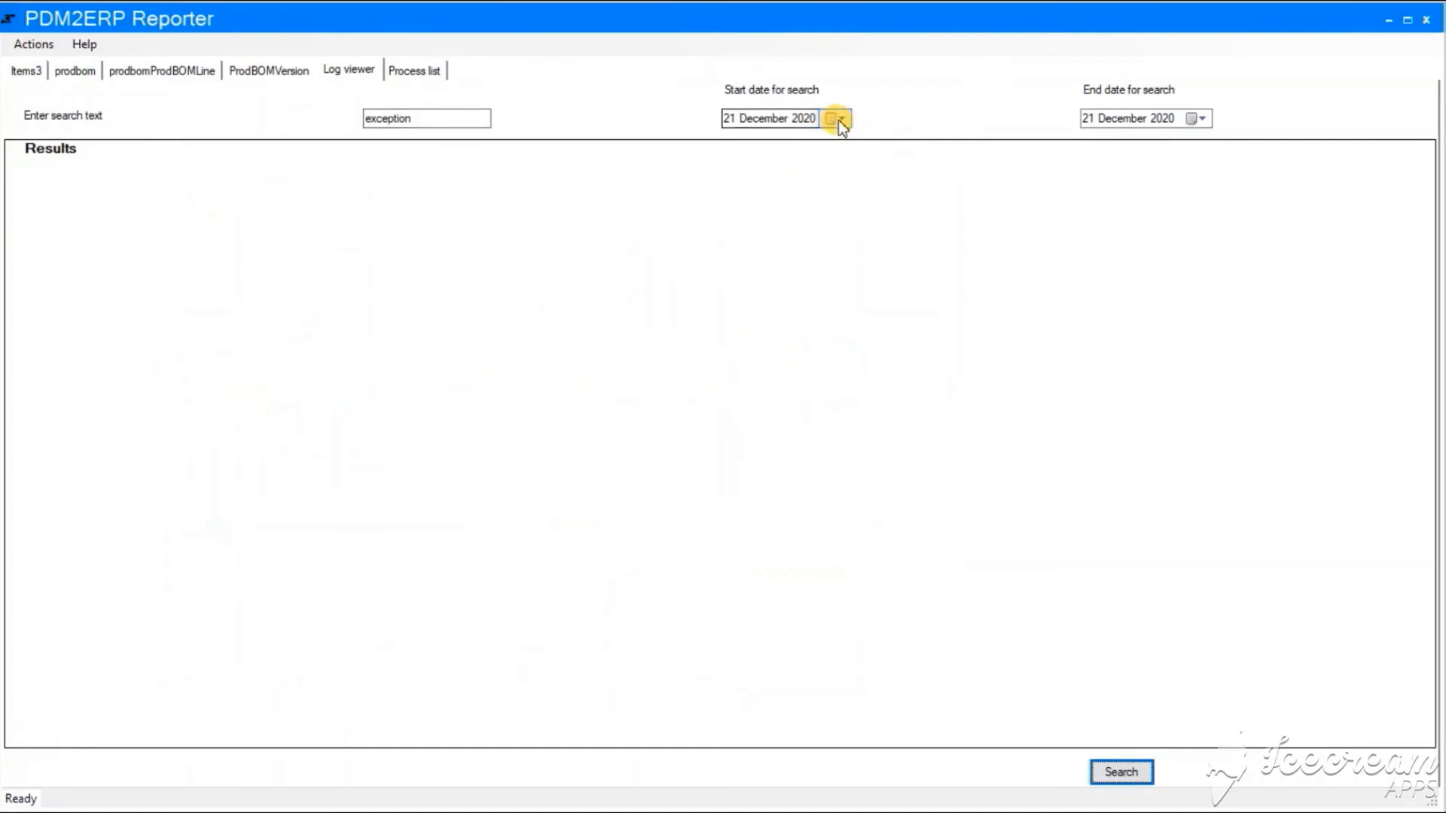
{"action": "left_click", "coordinate": [836, 118]}
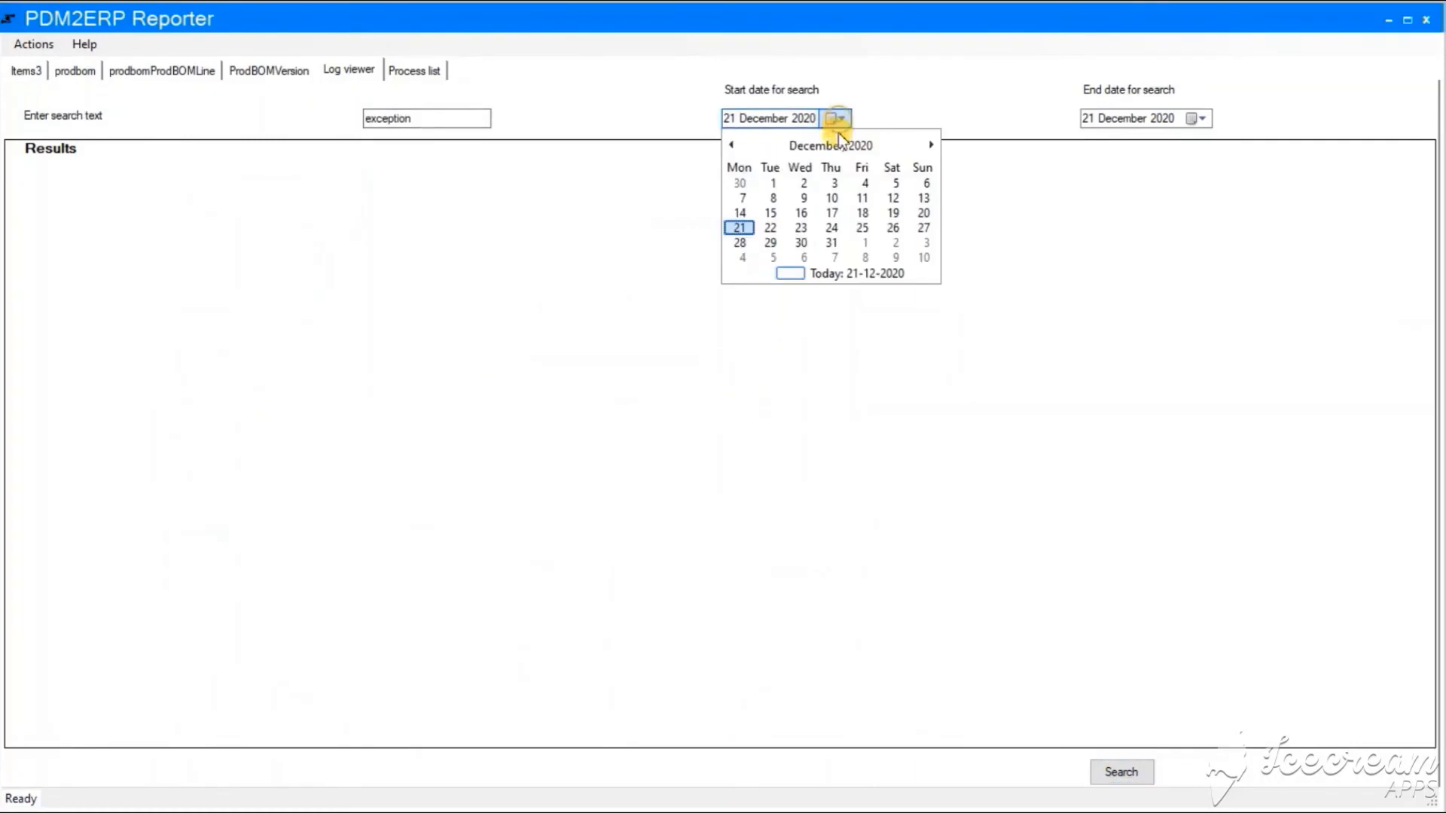
Search logs from 20 December 2020 for exceptions, expand the first log file, then view the process list
{"action": "left_click", "coordinate": [922, 216]}
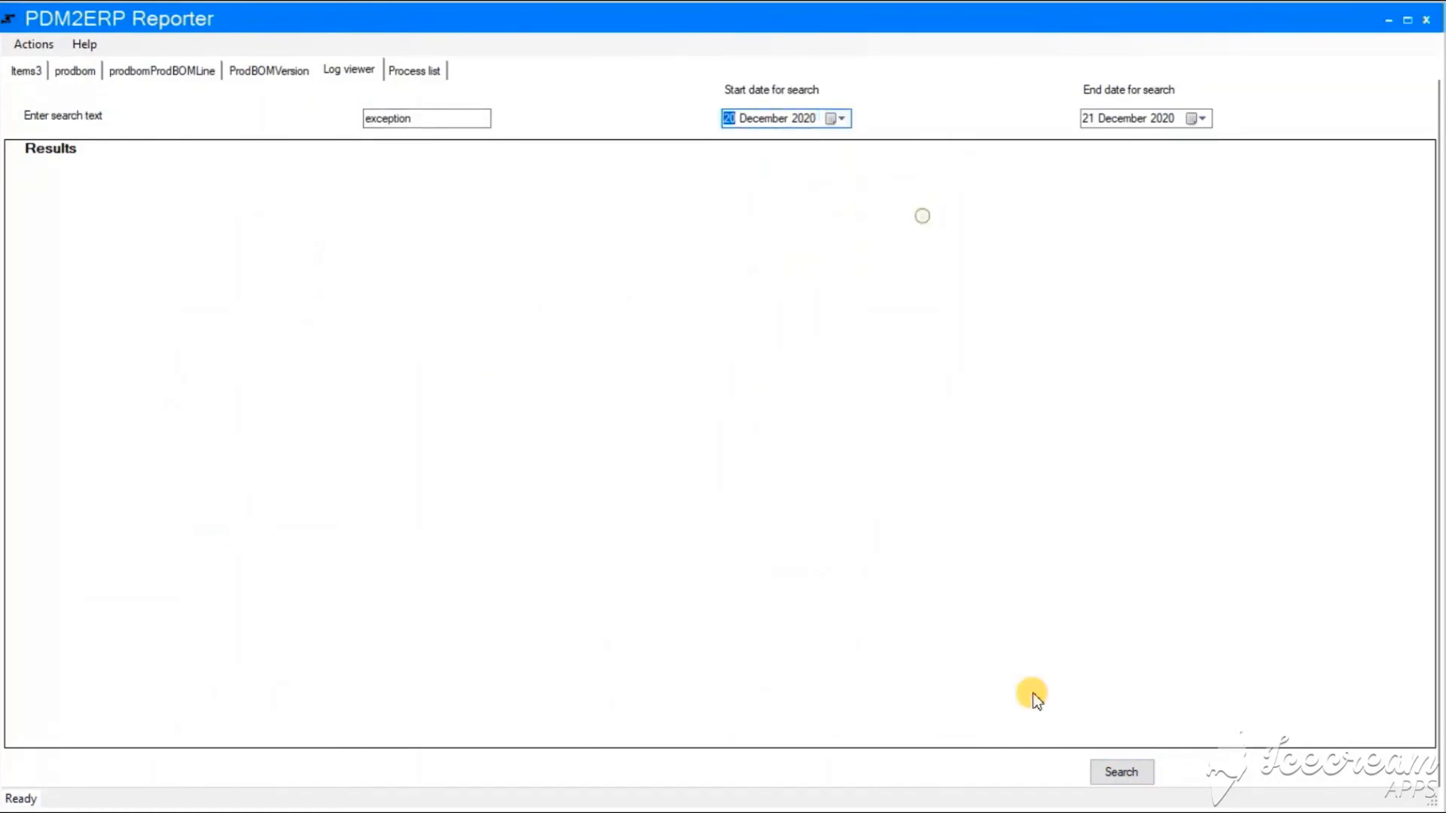
{"action": "left_click", "coordinate": [1121, 772]}
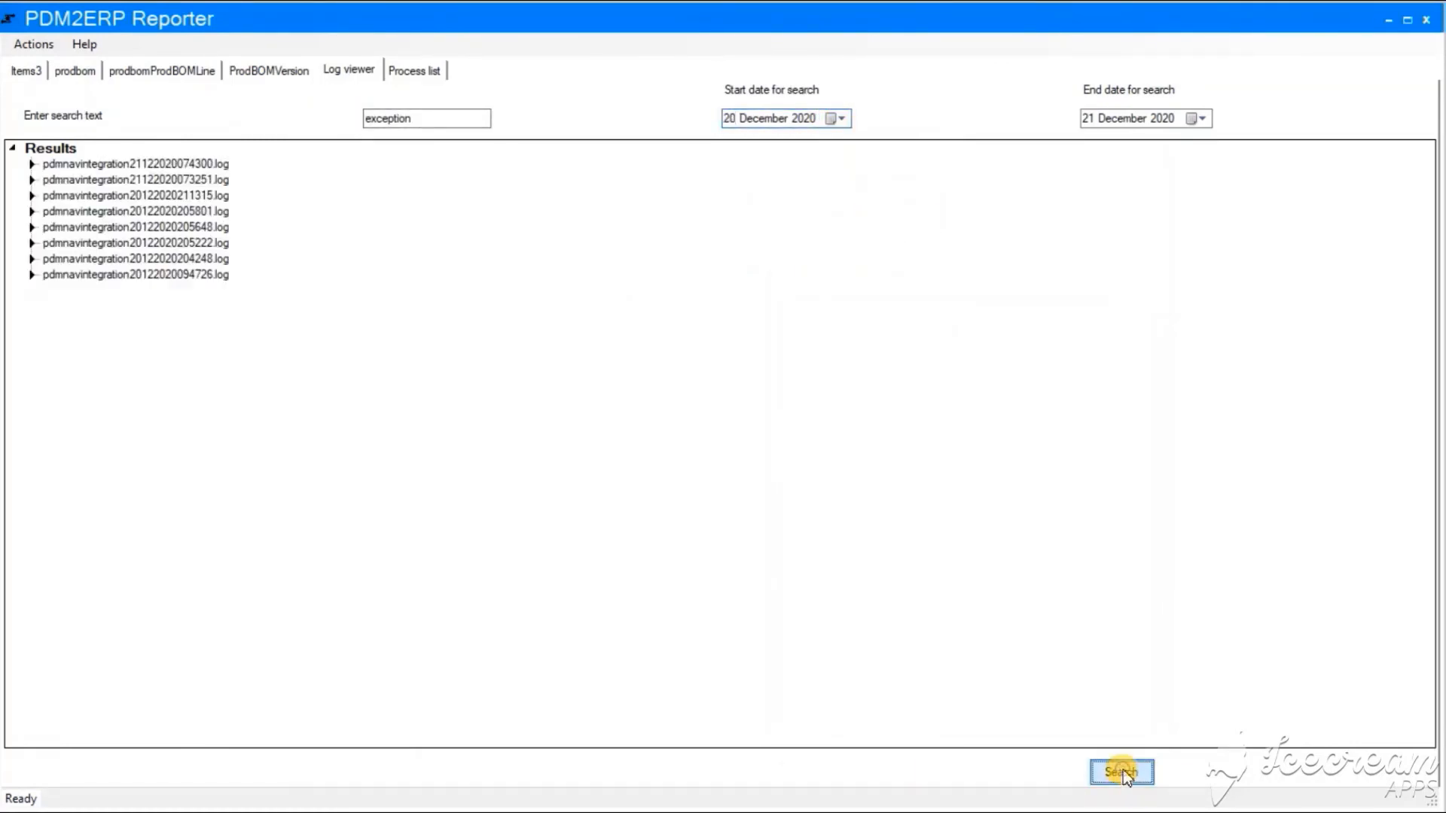
{"action": "left_click", "coordinate": [33, 163]}
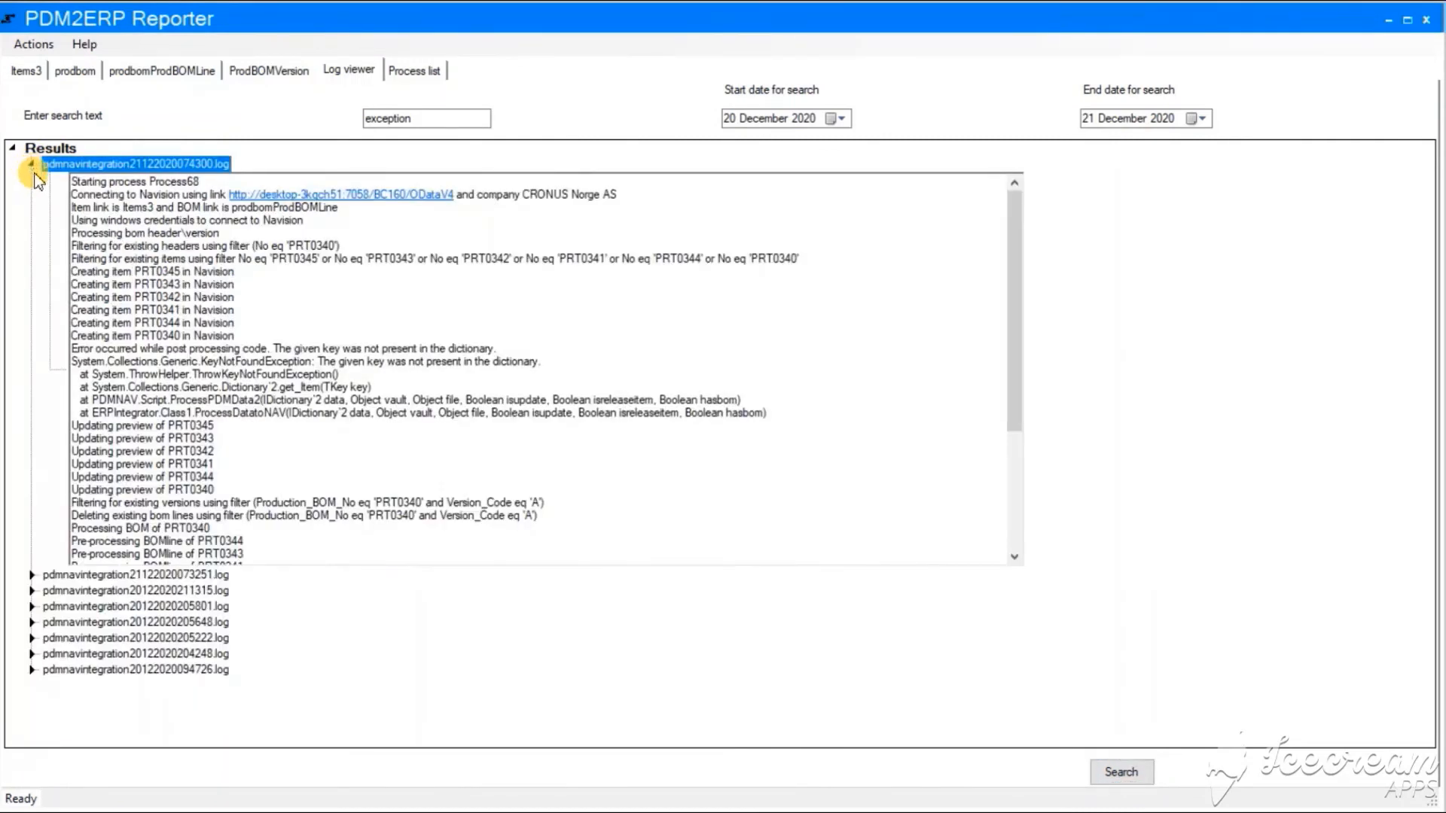
{"action": "left_click", "coordinate": [416, 72]}
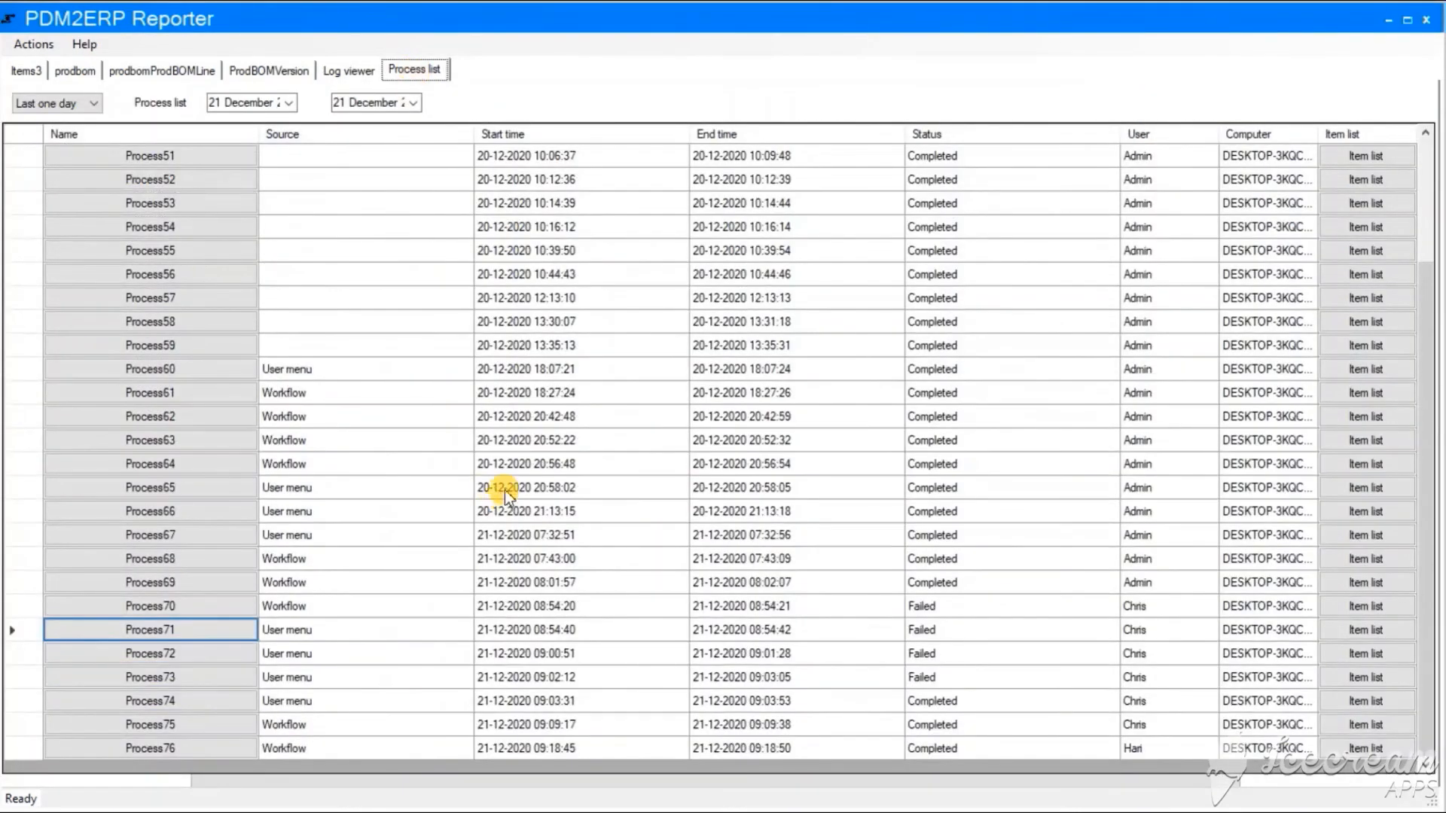